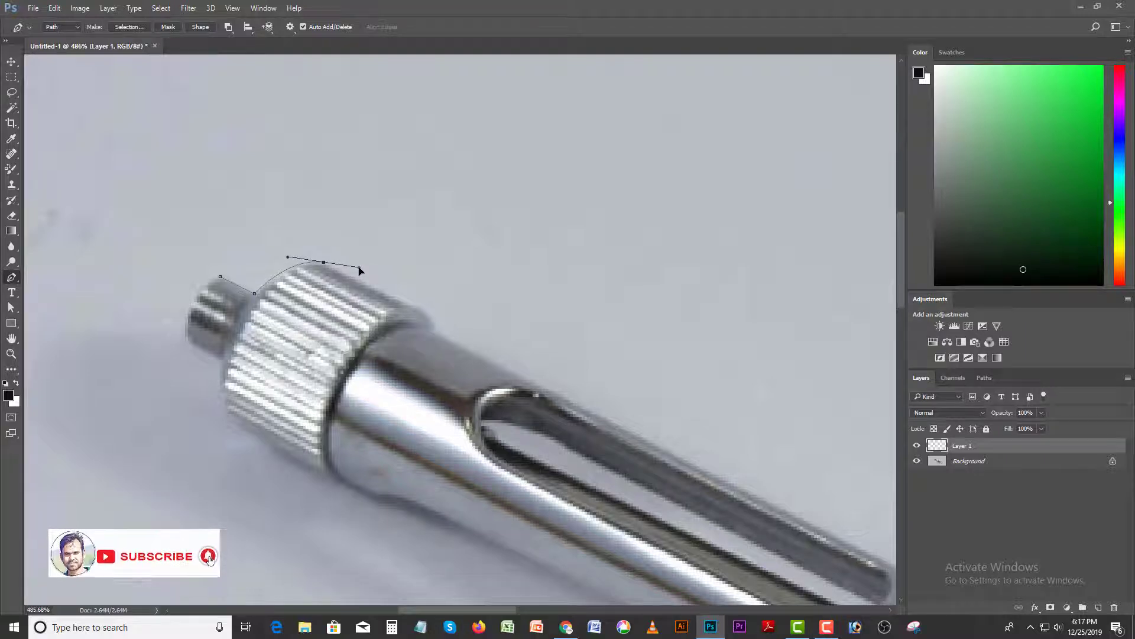
{"action": "left_click", "coordinate": [432, 319]}
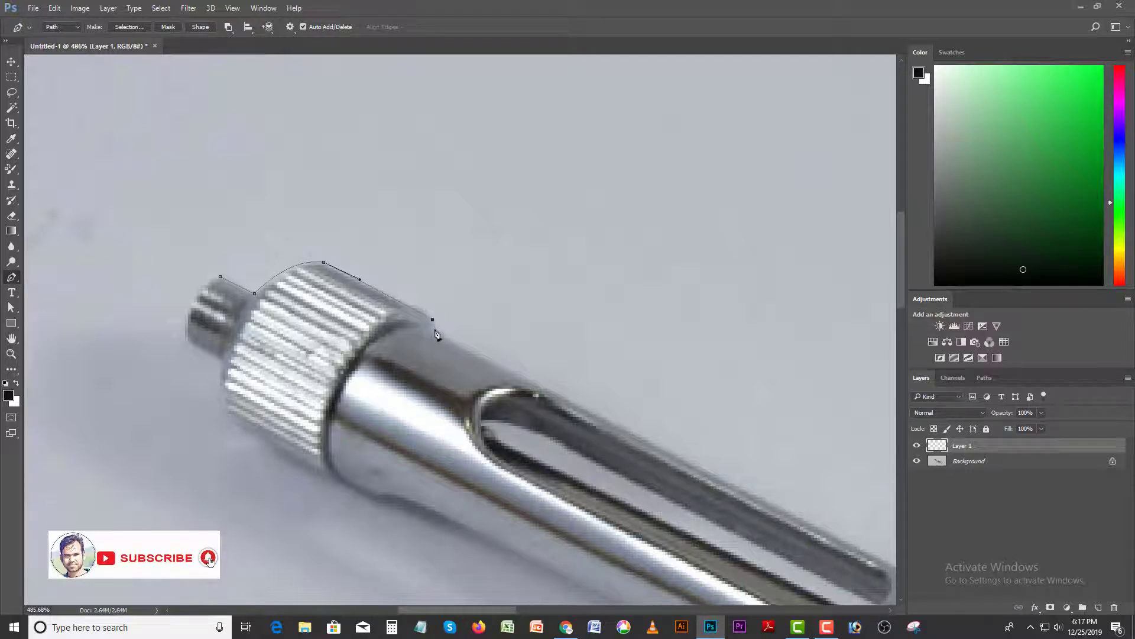
{"action": "left_click", "coordinate": [436, 328]}
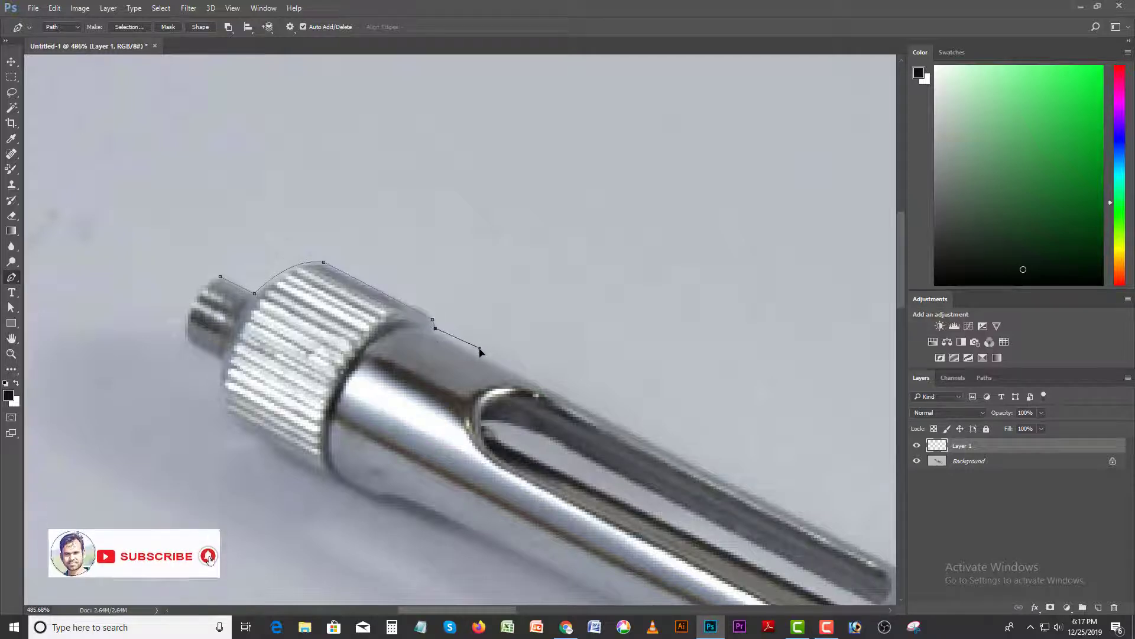
{"action": "key", "text": "ctrl+alt+z"}
{"action": "key", "text": "ctrl+alt+z"}
{"action": "key", "text": "ctrl+alt+z"}
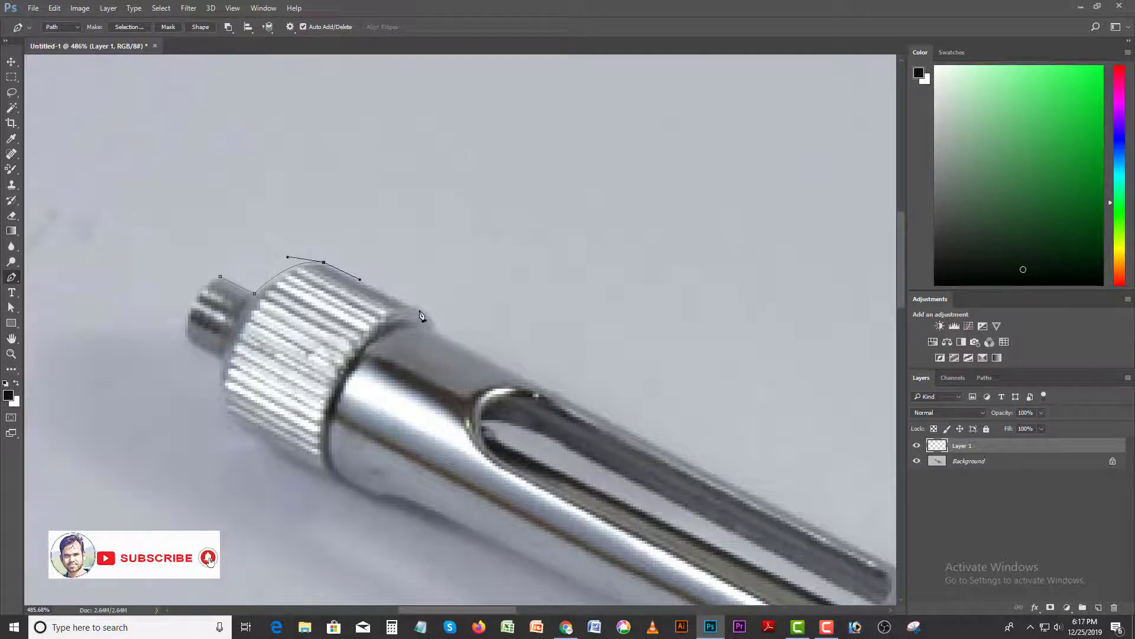
- Continue the pen path from the end of the knurled cap along the barrel's upper edge to the second knurled ring
{"action": "left_click_drag", "start_coordinate": [418, 311], "coordinate": [429, 320]}
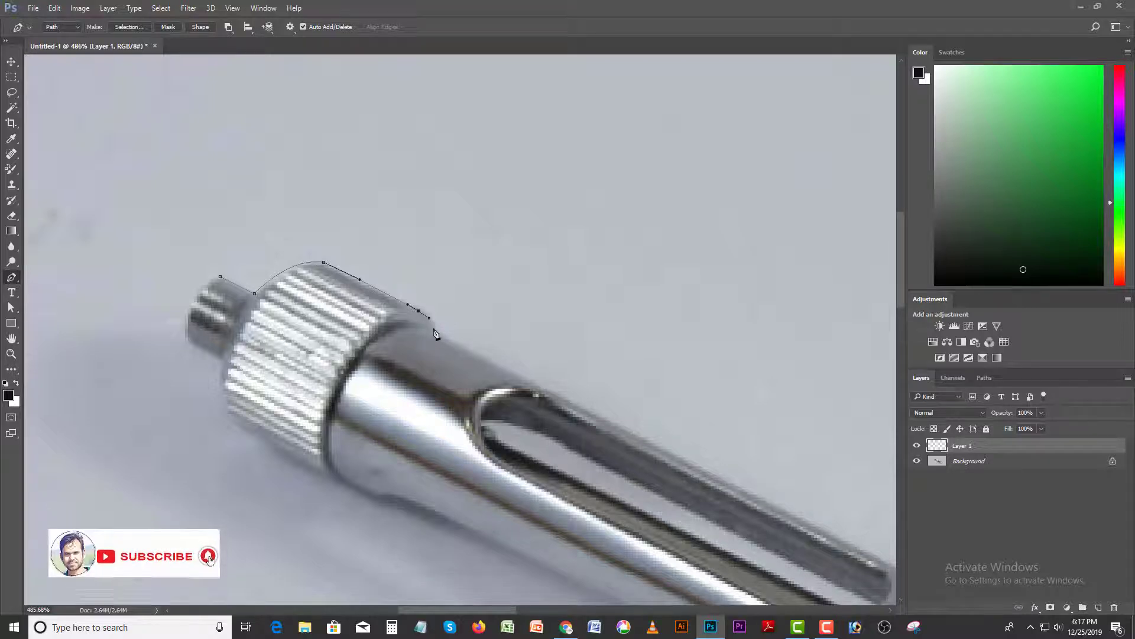
{"action": "left_click", "coordinate": [506, 366]}
{"action": "left_click_drag", "start_coordinate": [707, 473], "coordinate": [457, 303]}
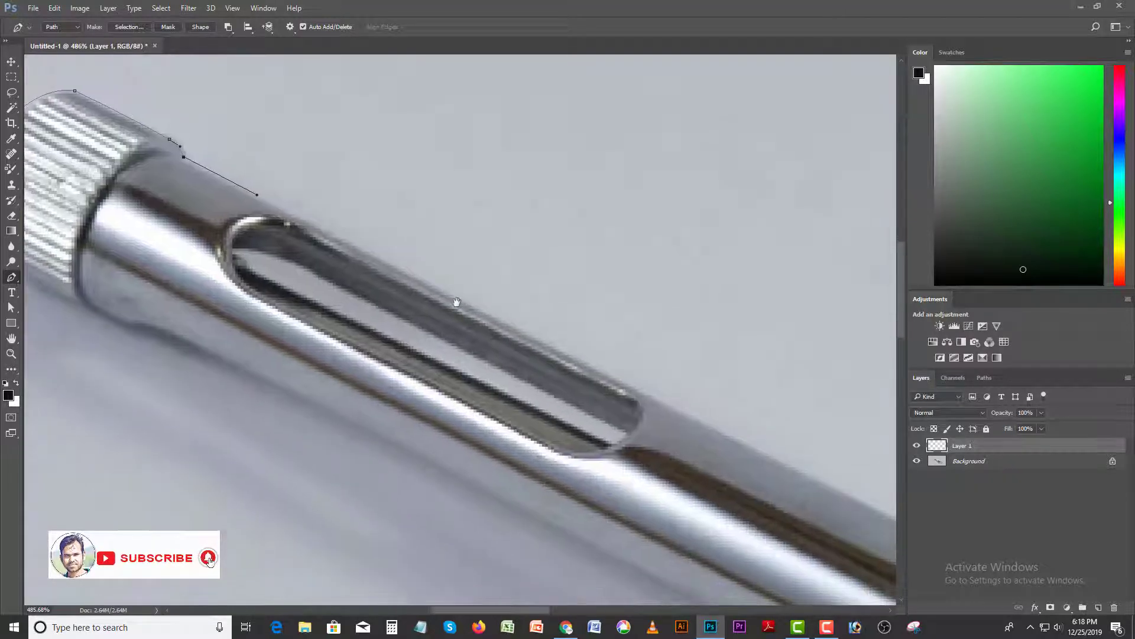
{"action": "left_click", "coordinate": [651, 399]}
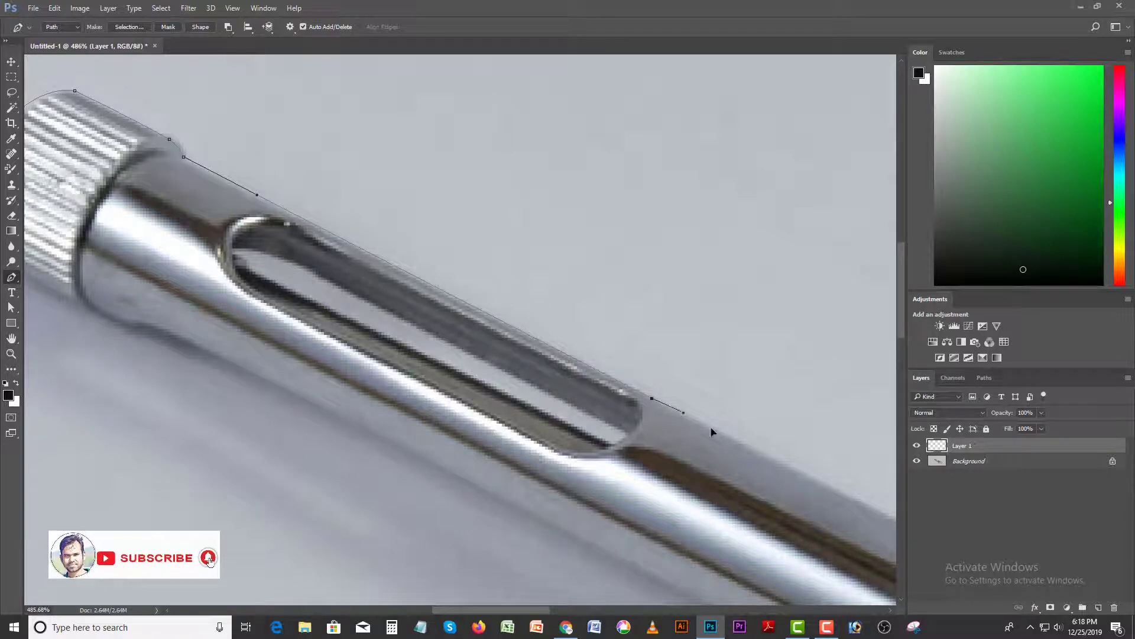
{"action": "left_click", "coordinate": [781, 463]}
{"action": "left_click_drag", "start_coordinate": [748, 454], "coordinate": [497, 306]}
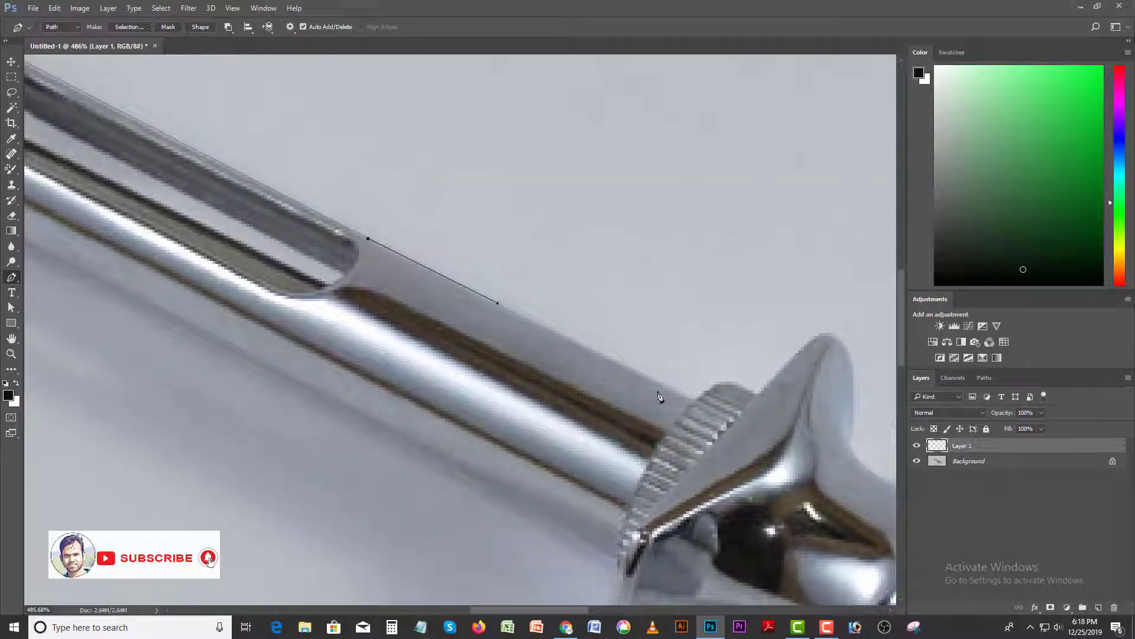
{"action": "left_click", "coordinate": [693, 399]}
- Trace the path over the second knurled ring, up the first flange's slope, and around its rounded tip
{"action": "left_click_drag", "start_coordinate": [707, 399], "coordinate": [664, 402]}
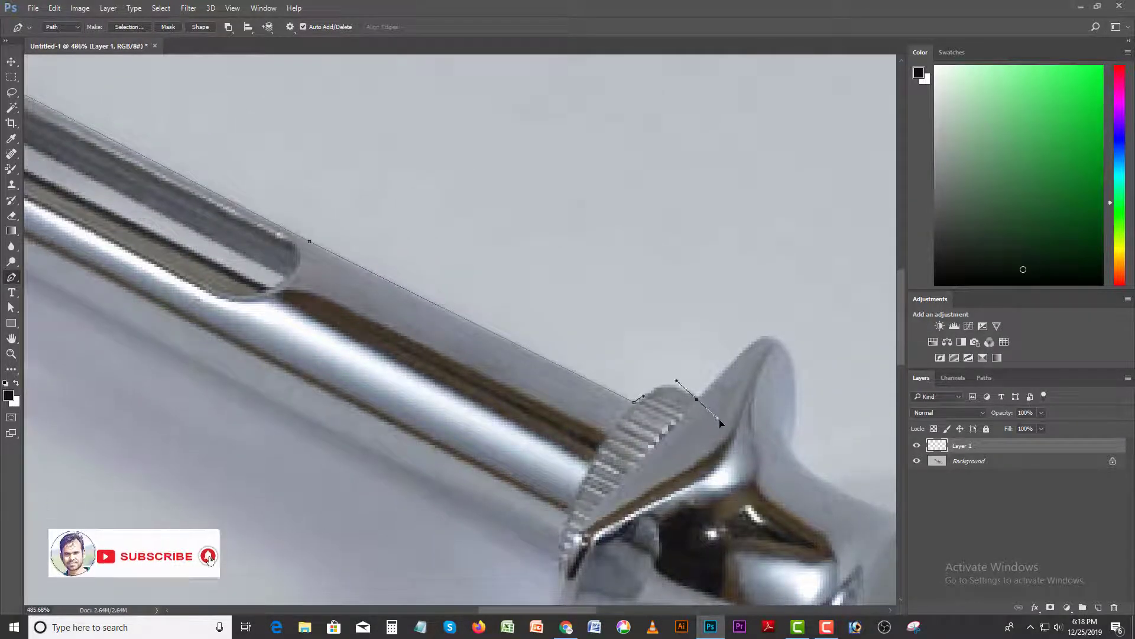
{"action": "left_click_drag", "start_coordinate": [697, 399], "coordinate": [726, 419]}
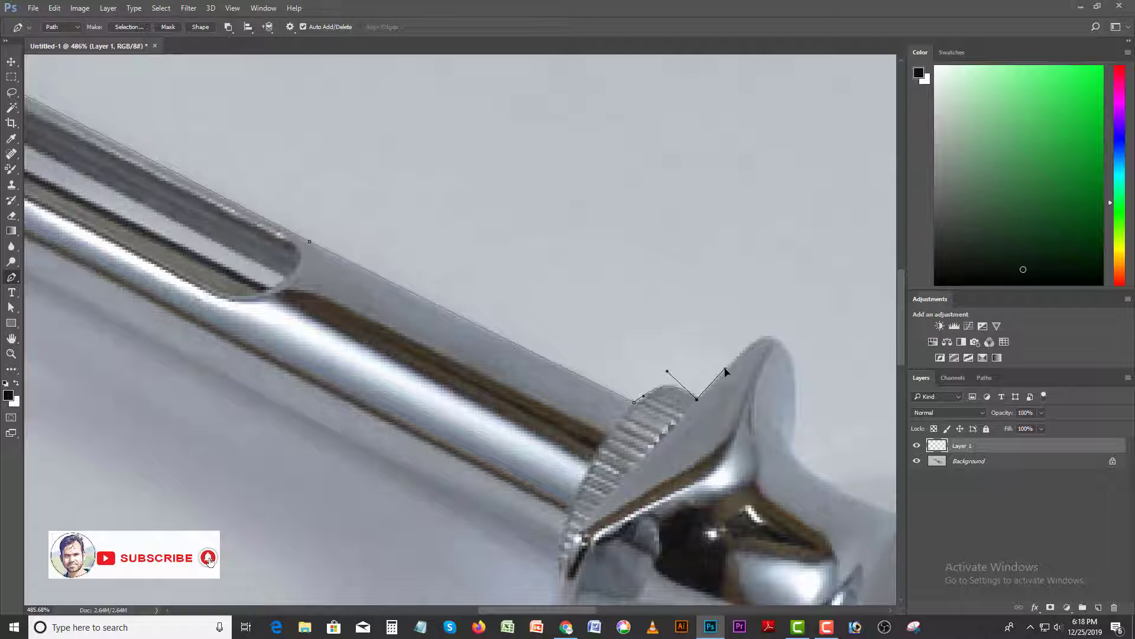
{"action": "left_click_drag", "start_coordinate": [731, 373], "coordinate": [570, 344]}
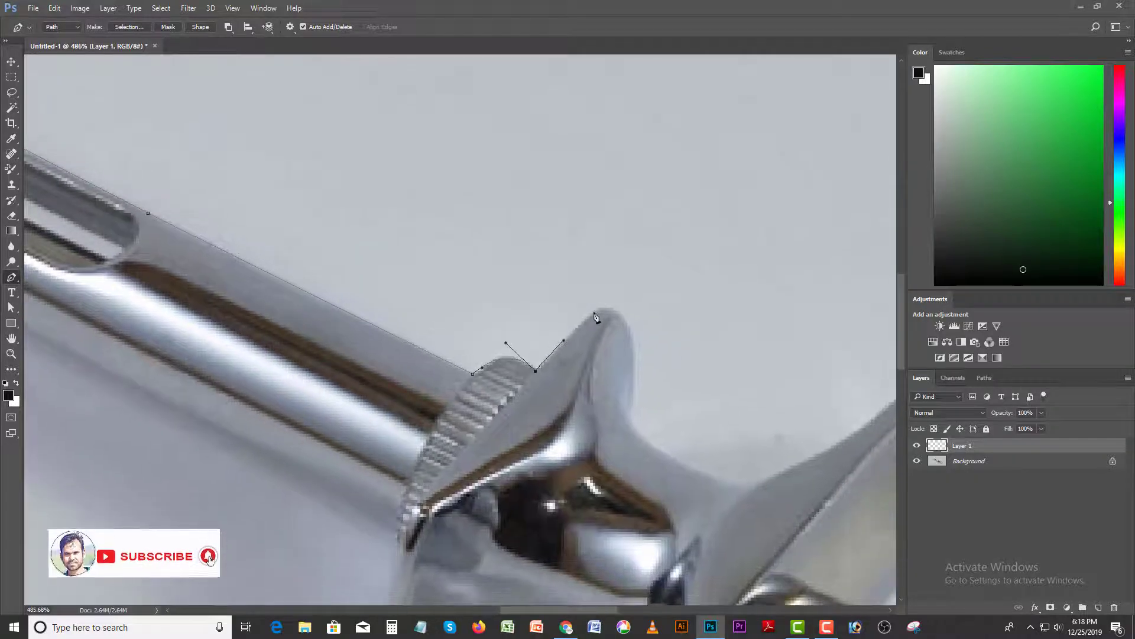
{"action": "left_click", "coordinate": [590, 317]}
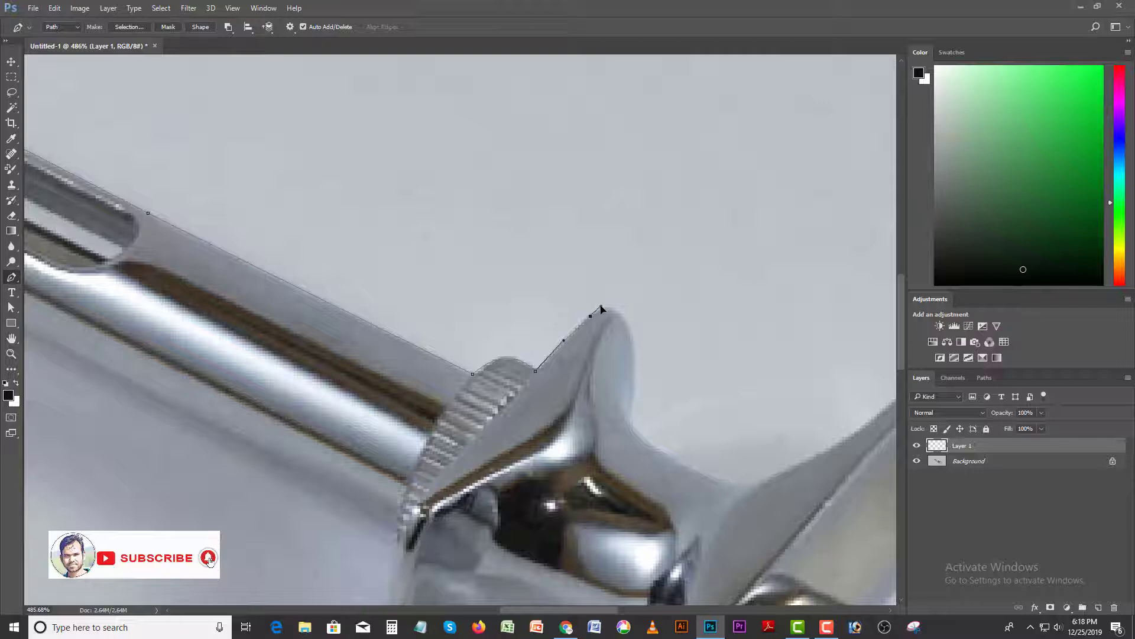
{"action": "key", "text": "ctrl+z"}
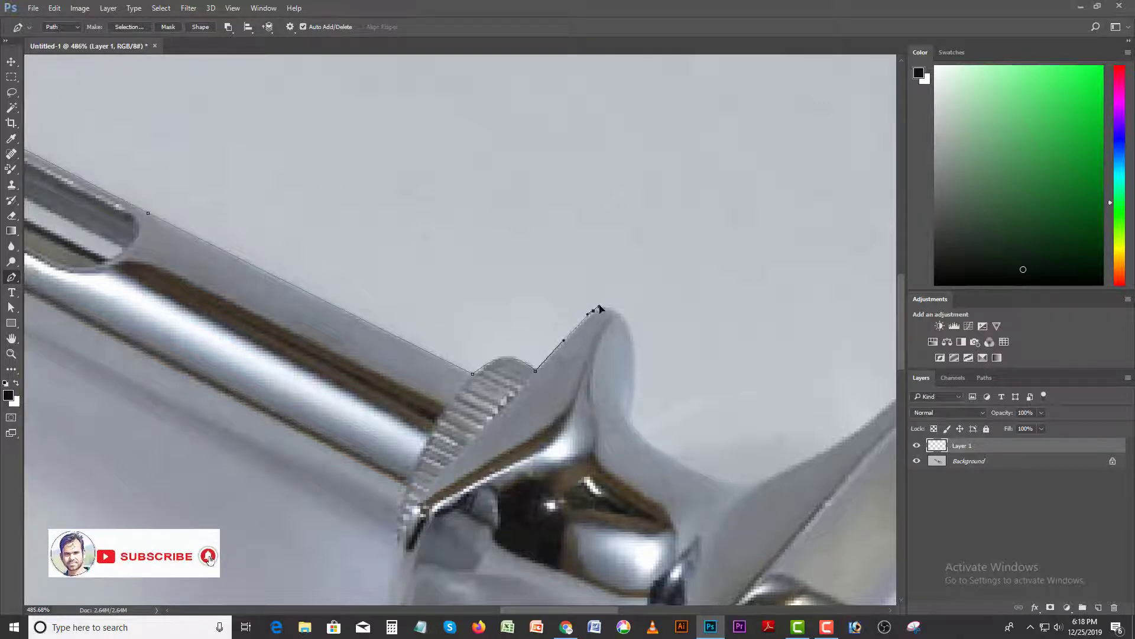
{"action": "left_click_drag", "start_coordinate": [593, 311], "coordinate": [603, 305]}
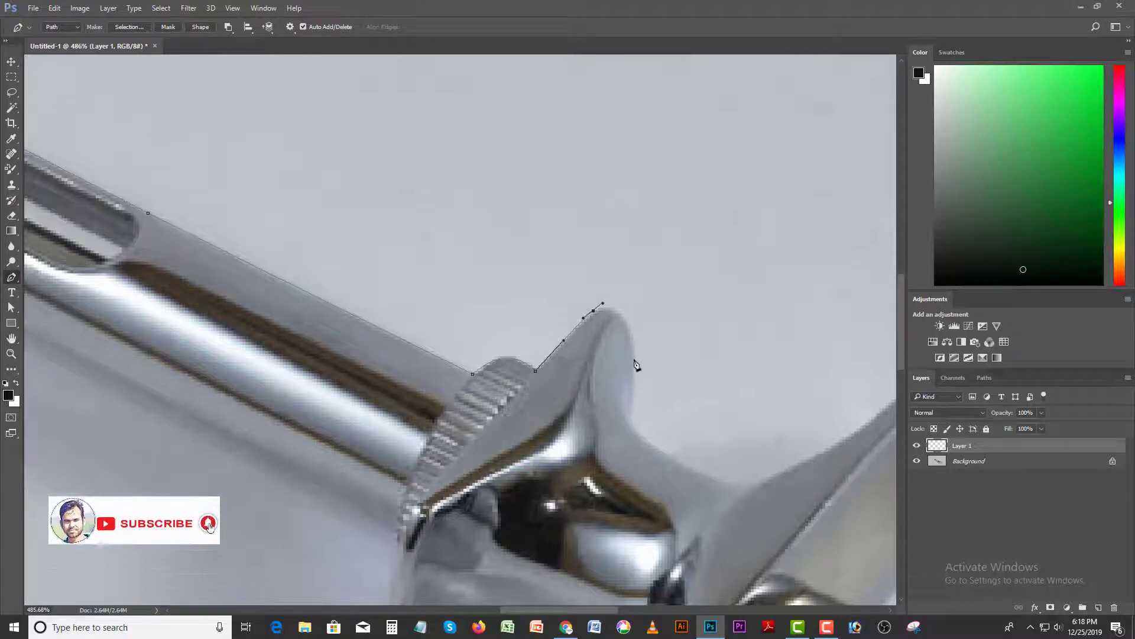
{"action": "left_click_drag", "start_coordinate": [634, 356], "coordinate": [635, 402]}
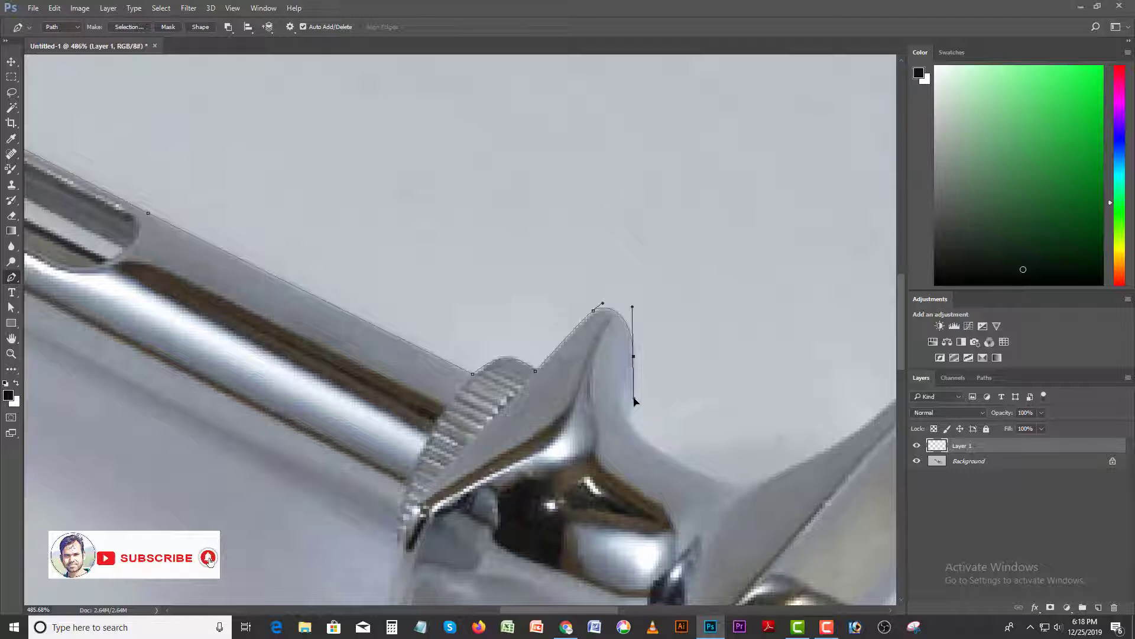
- Curve the path down from the first flange and along the sloping neck to the low point before the second flange
{"action": "left_click_drag", "start_coordinate": [638, 441], "coordinate": [632, 403]}
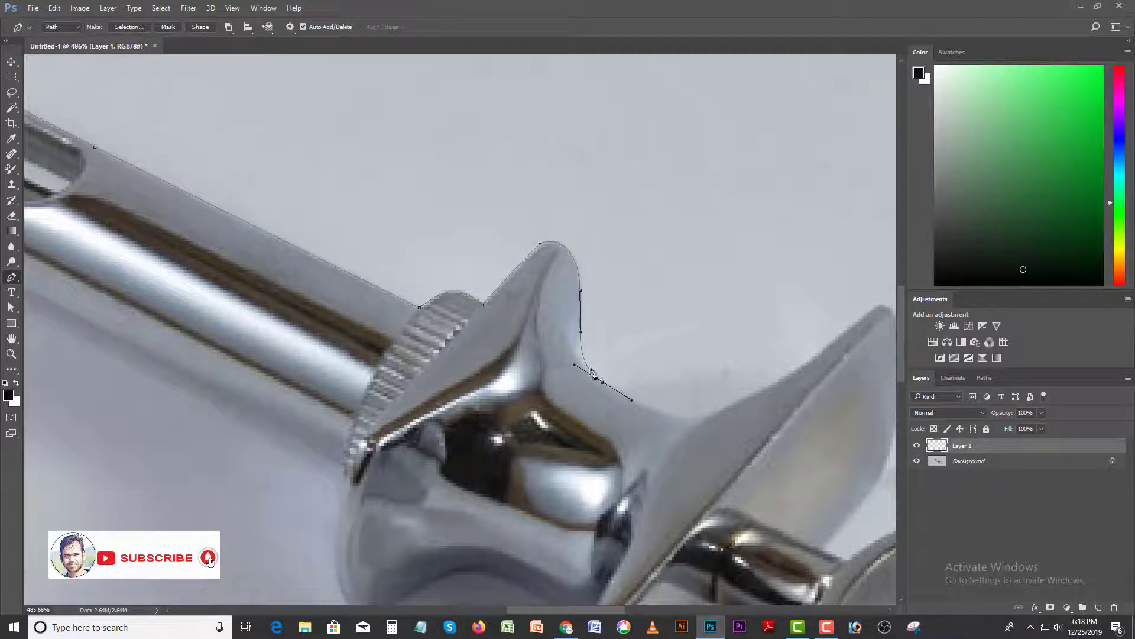
{"action": "left_click_drag", "start_coordinate": [581, 336], "coordinate": [585, 347]}
{"action": "left_click_drag", "start_coordinate": [644, 398], "coordinate": [544, 375]}
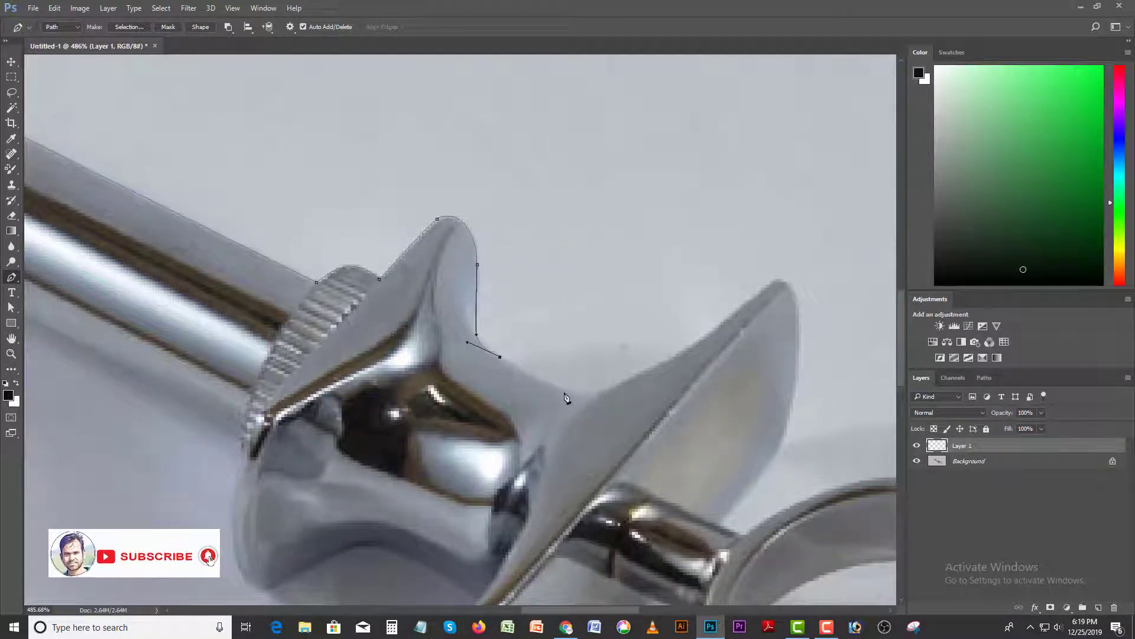
{"action": "left_click_drag", "start_coordinate": [569, 391], "coordinate": [575, 417]}
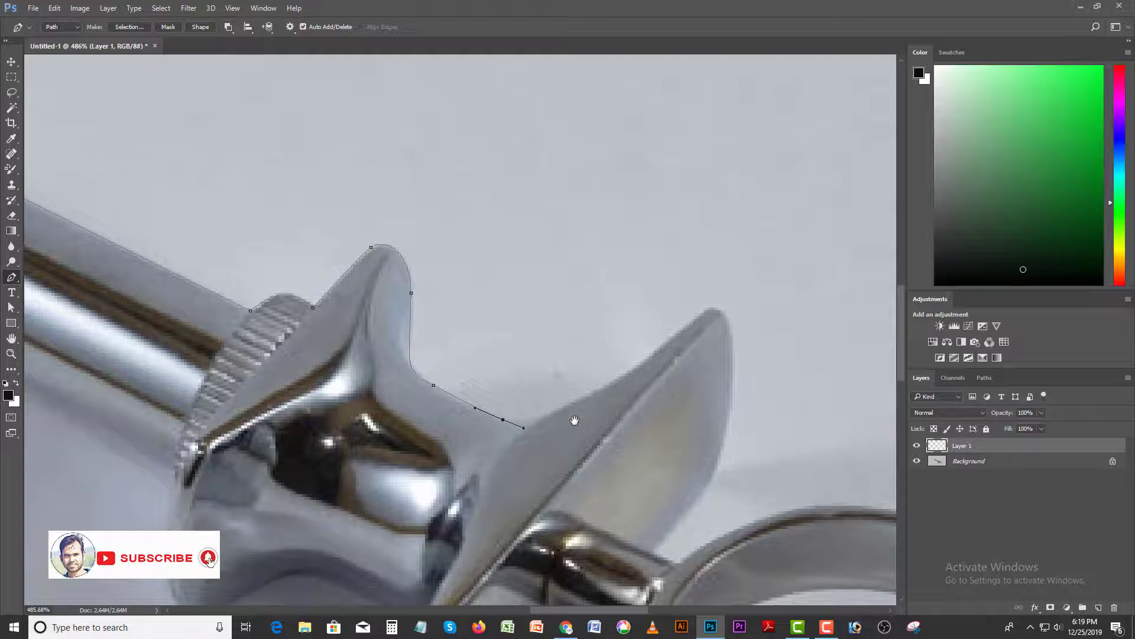
- Extend the path up the slope of the second flange, redoing the anchor partway along it
{"action": "left_click", "coordinate": [611, 383]}
{"action": "left_click_drag", "start_coordinate": [628, 367], "coordinate": [646, 358]}
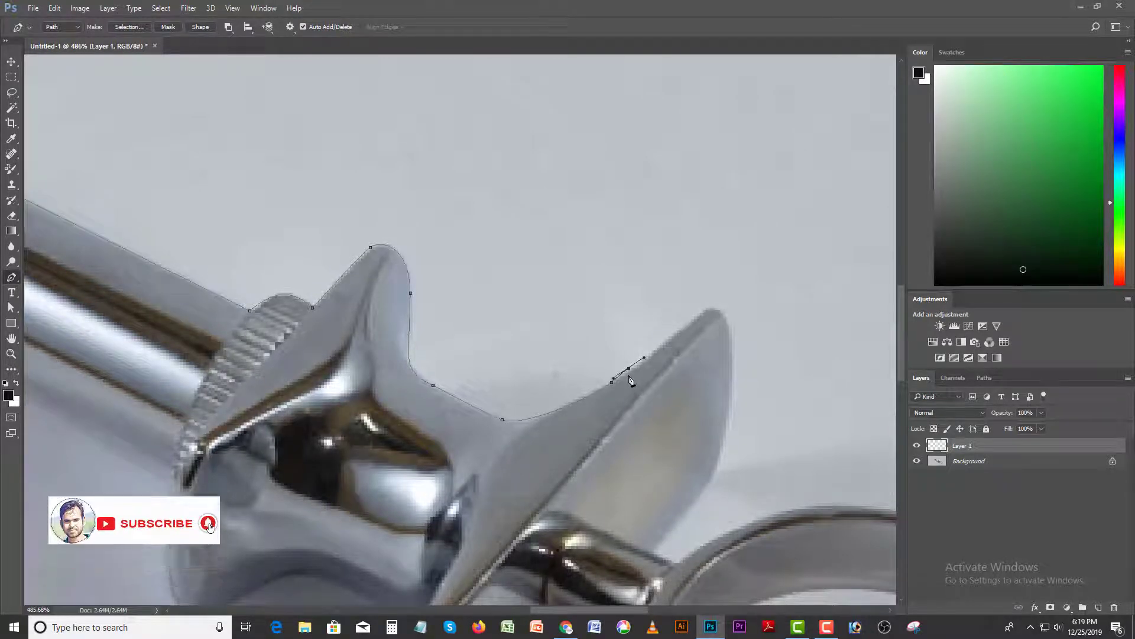
{"action": "key", "text": "ctrl+z"}
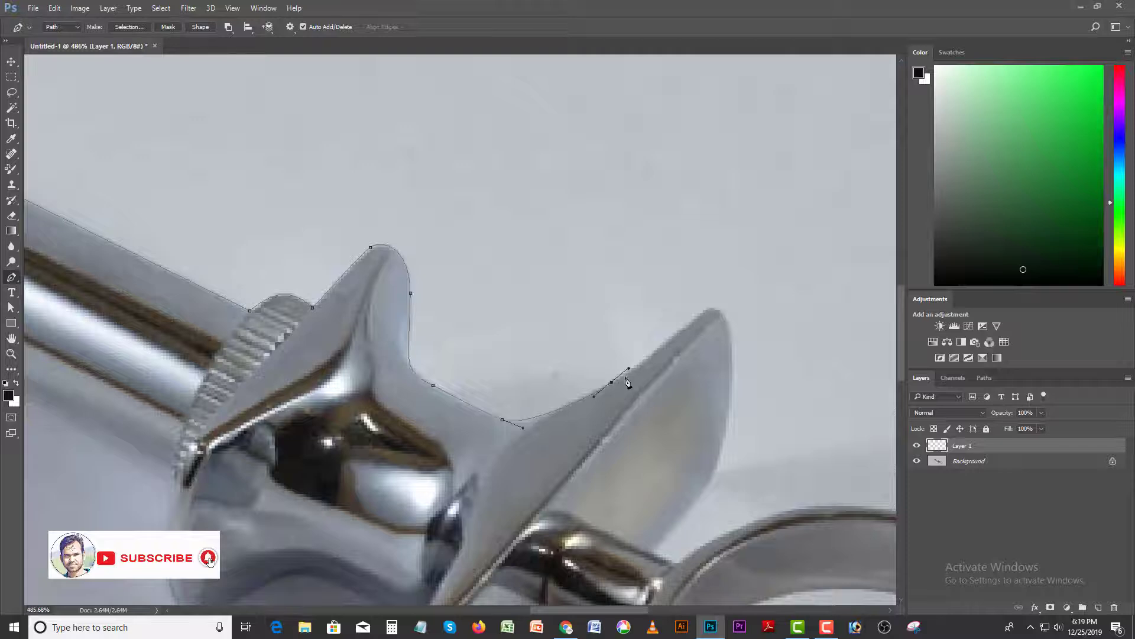
{"action": "key", "text": "ctrl+z"}
{"action": "left_click_drag", "start_coordinate": [614, 382], "coordinate": [520, 435]}
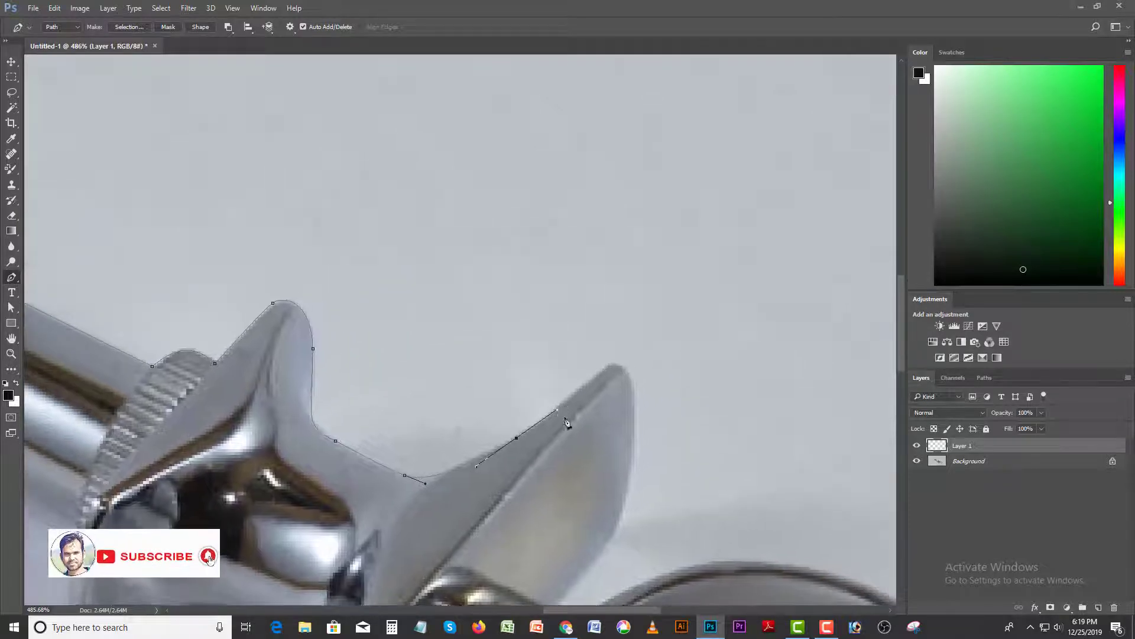
- Curve the path around the second flange's tip and down its outer edge towards the stem
{"action": "left_click_drag", "start_coordinate": [603, 372], "coordinate": [608, 420]}
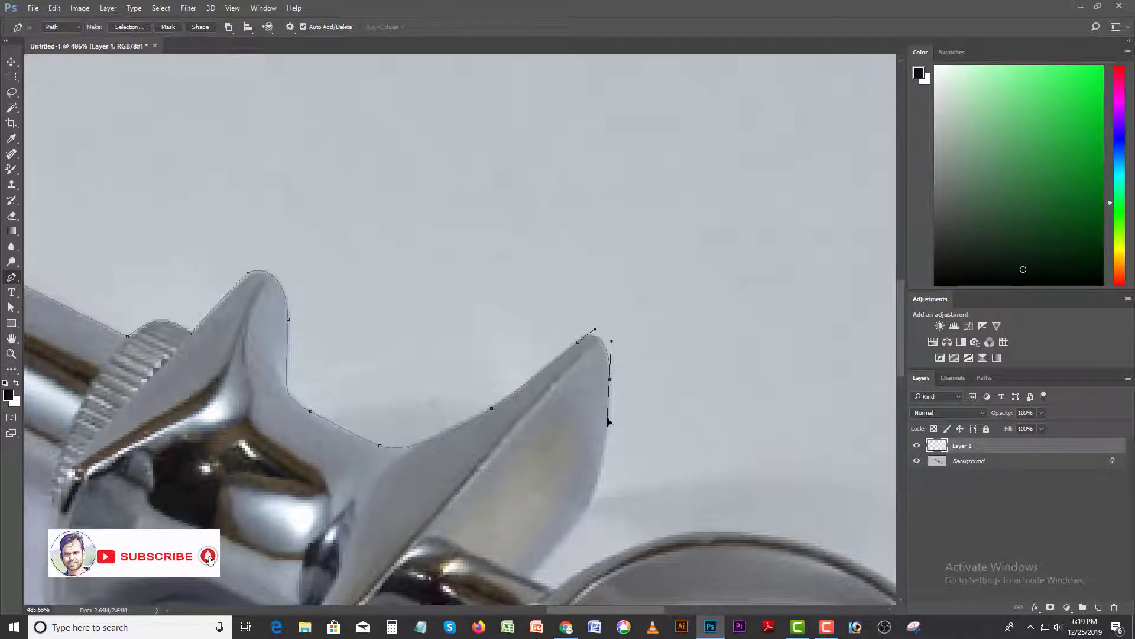
{"action": "scroll", "coordinate": [607, 421], "scroll_direction": "down", "scroll_amount": 5}
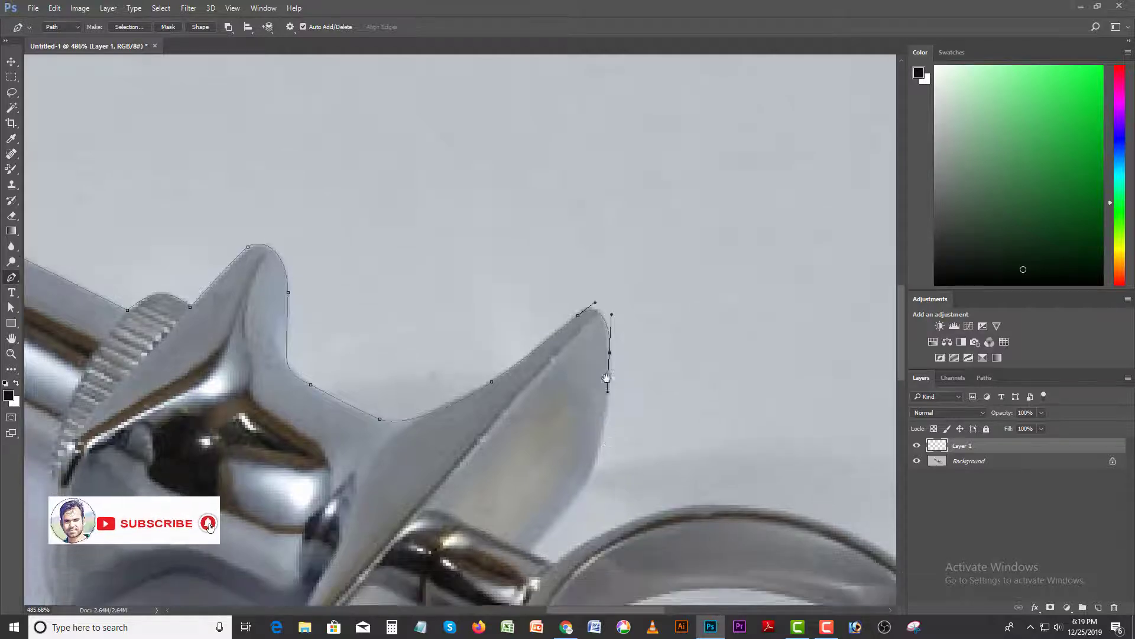
{"action": "mouse_move", "coordinate": [592, 384]}
{"action": "left_mouse_down"}
{"action": "mouse_move", "coordinate": [569, 429]}
{"action": "mouse_move", "coordinate": [593, 381]}
{"action": "left_mouse_up"}
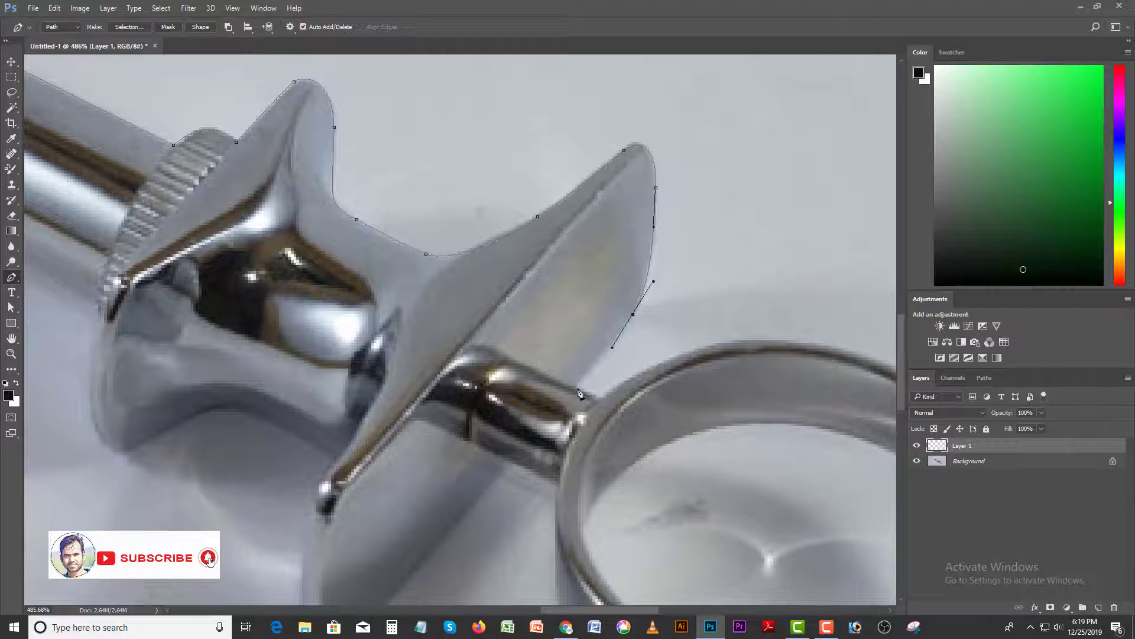
{"action": "left_click", "coordinate": [578, 389]}
{"action": "left_click", "coordinate": [600, 398]}
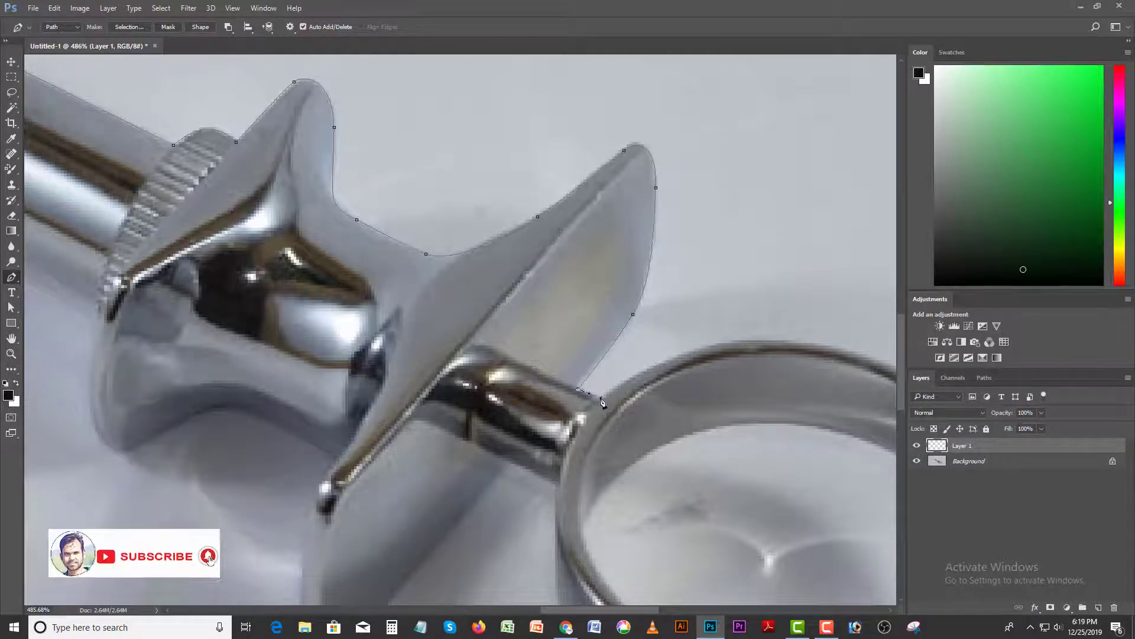
{"action": "left_click", "coordinate": [663, 361]}
{"action": "left_click_drag", "start_coordinate": [704, 363], "coordinate": [476, 384]}
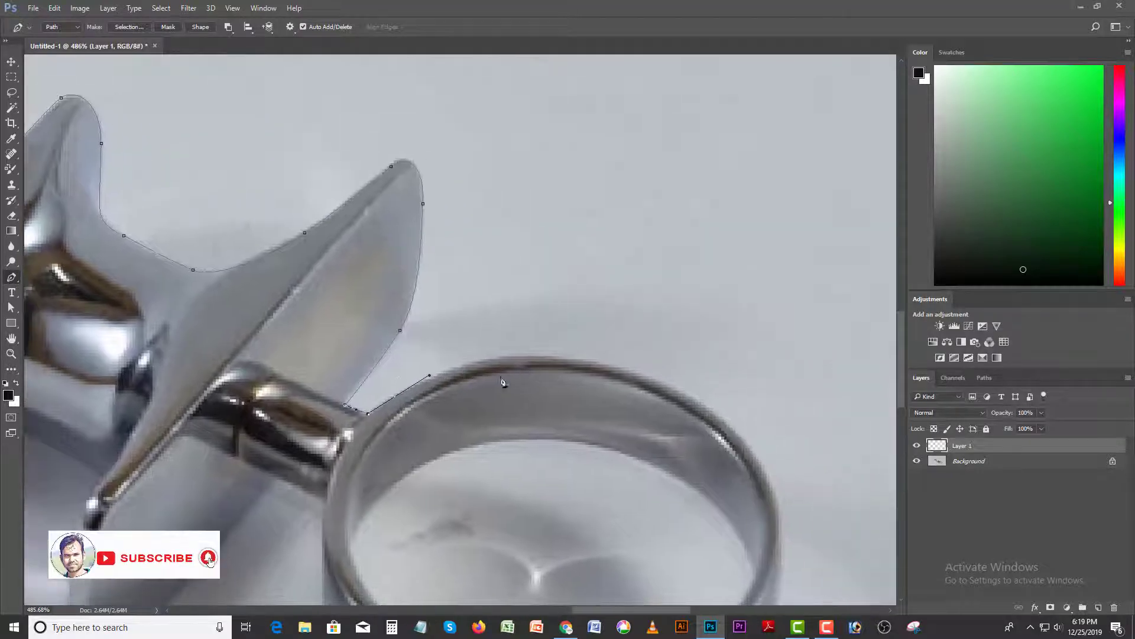
{"action": "key", "text": "ctrl+alt+z"}
{"action": "key", "text": "ctrl+alt+z"}
{"action": "key", "text": "ctrl+alt+z"}
- Place anchors along the short exposed top of the stem up to the finger ring, angling the last handle along the ring
{"action": "left_click", "coordinate": [342, 402]}
{"action": "left_click_drag", "start_coordinate": [391, 397], "coordinate": [406, 388]}
{"action": "scroll", "coordinate": [406, 388], "scroll_direction": "right", "scroll_amount": 3}
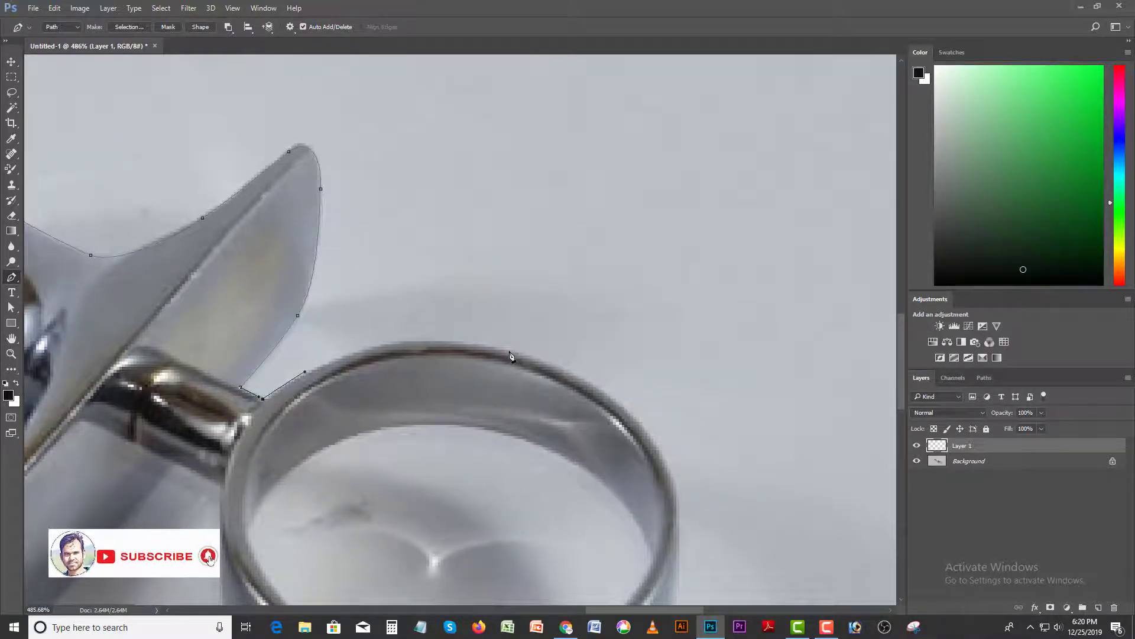
- Curve the path over the top of the finger ring and around to its far side
{"action": "left_click_drag", "start_coordinate": [509, 349], "coordinate": [602, 373]}
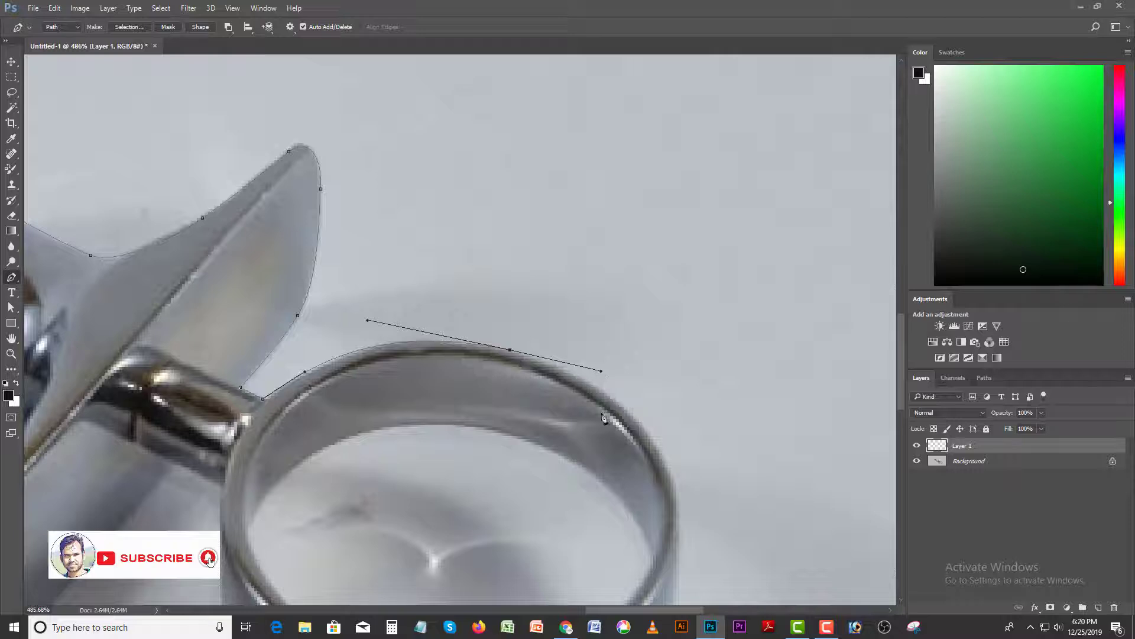
{"action": "left_click_drag", "start_coordinate": [636, 434], "coordinate": [562, 276]}
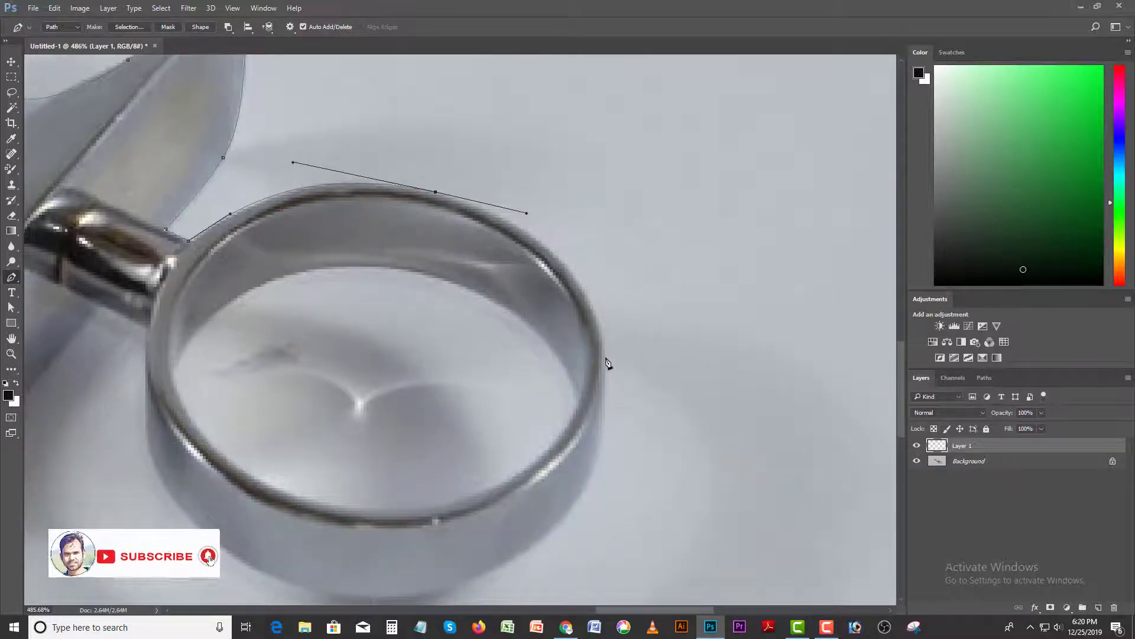
{"action": "left_click_drag", "start_coordinate": [605, 355], "coordinate": [607, 429]}
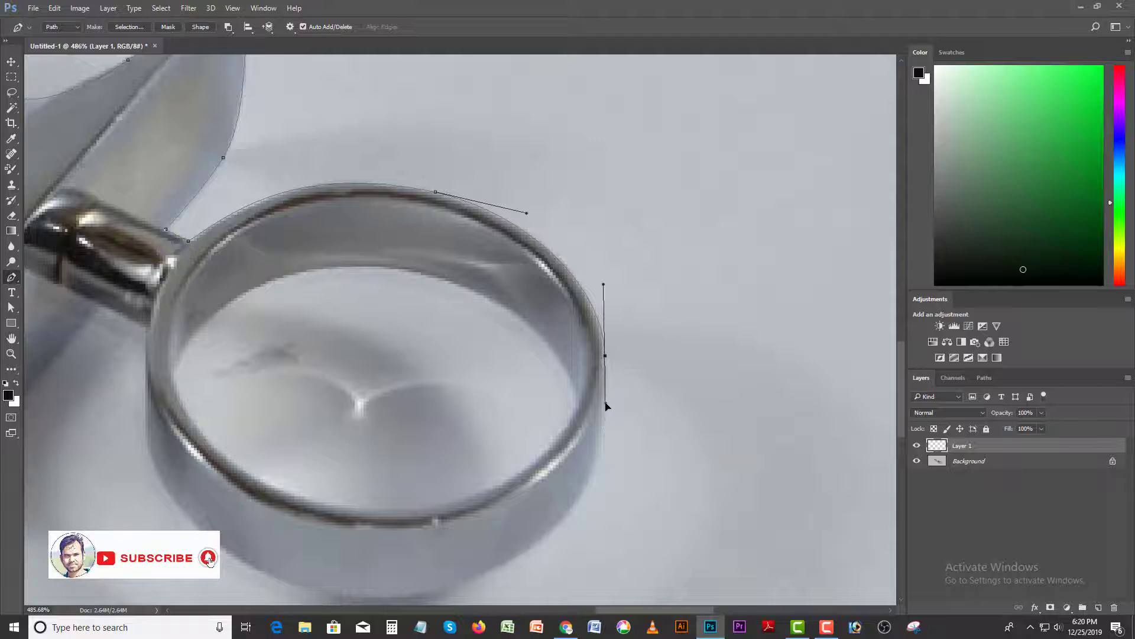
{"action": "left_click_drag", "start_coordinate": [566, 527], "coordinate": [611, 409]}
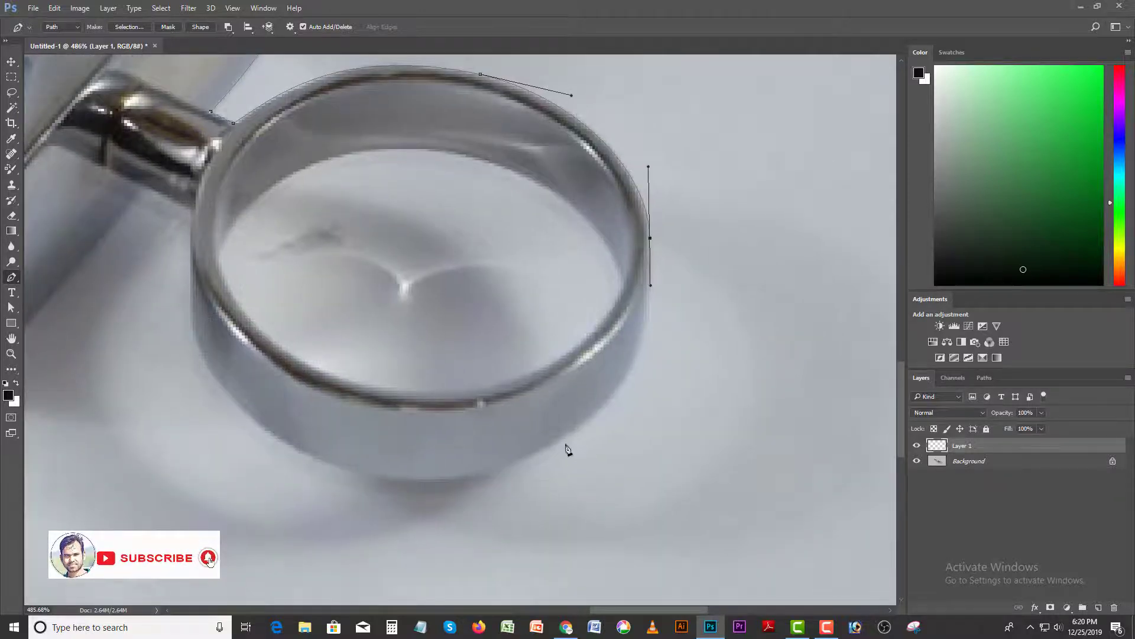
- Trace the lower outer edge of the finger ring with curved anchors, redoing the first anchor after the far side
{"action": "left_click_drag", "start_coordinate": [565, 440], "coordinate": [480, 495]}
{"action": "key", "text": "ctrl+z"}
{"action": "left_click_drag", "start_coordinate": [584, 422], "coordinate": [633, 449]}
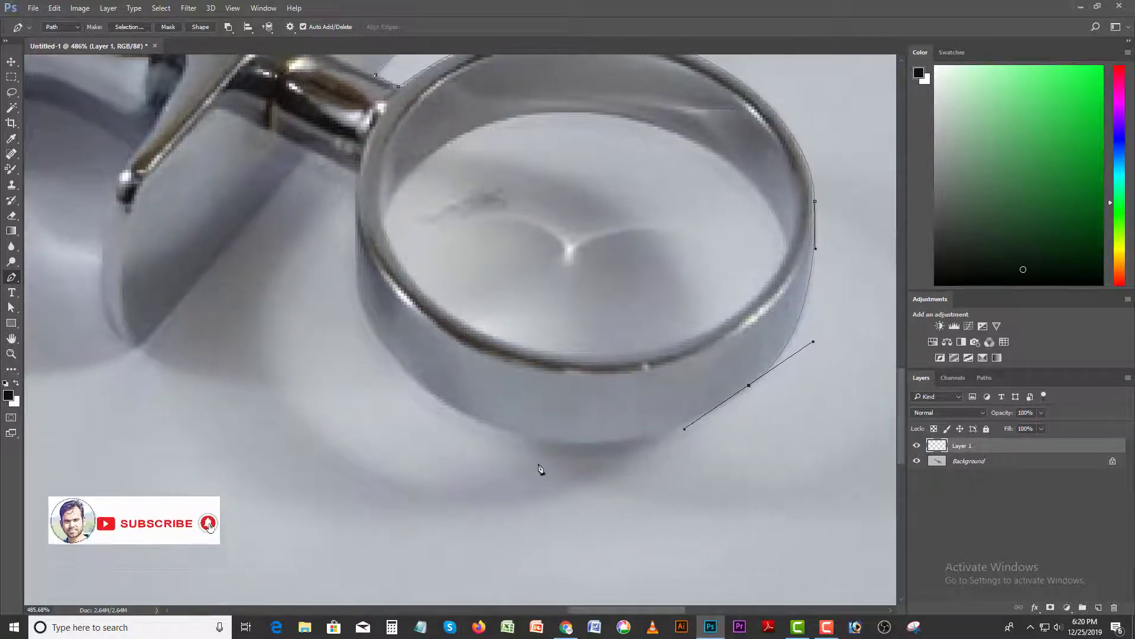
{"action": "left_click_drag", "start_coordinate": [501, 431], "coordinate": [427, 416]}
{"action": "left_click_drag", "start_coordinate": [360, 354], "coordinate": [403, 403]}
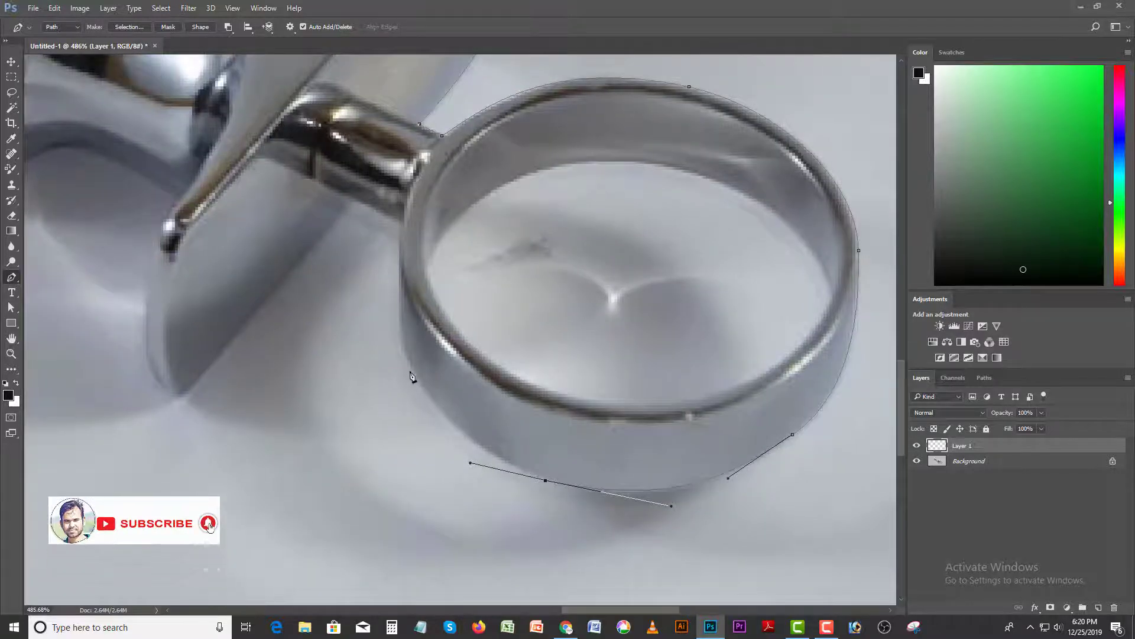
- Curve the path up the stem side of the finger ring and adjust the bottom anchor's handle to fit the edge
{"action": "left_click_drag", "start_coordinate": [402, 341], "coordinate": [397, 305]}
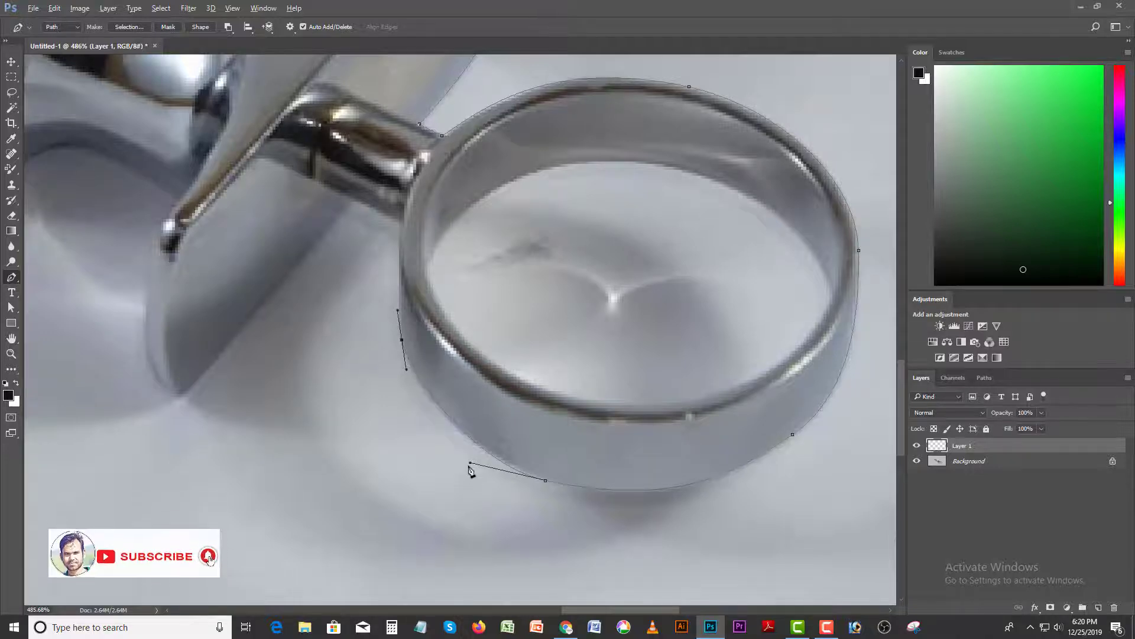
{"action": "left_click_drag", "start_coordinate": [466, 462], "coordinate": [462, 456]}
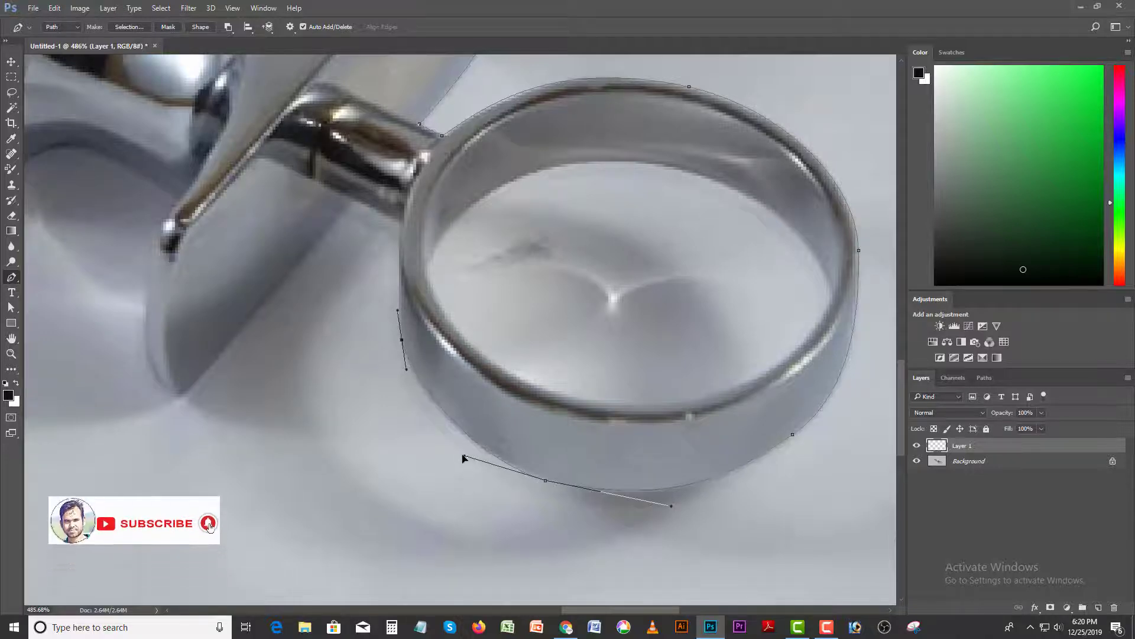
{"action": "left_click_drag", "start_coordinate": [401, 328], "coordinate": [417, 438]}
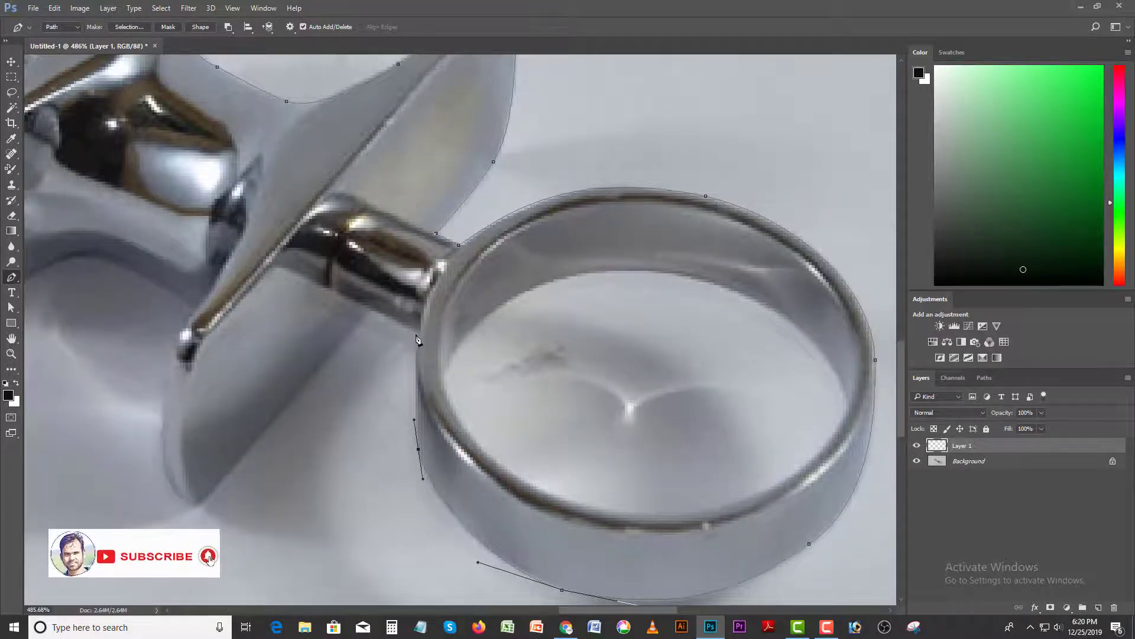
- Trace the underside of the stem from the finger ring to the plate, and follow the plate's straight lower edge down to its tip
{"action": "left_click_drag", "start_coordinate": [417, 337], "coordinate": [419, 323]}
{"action": "key", "text": "ctrl+z"}
{"action": "left_click_drag", "start_coordinate": [372, 308], "coordinate": [355, 329]}
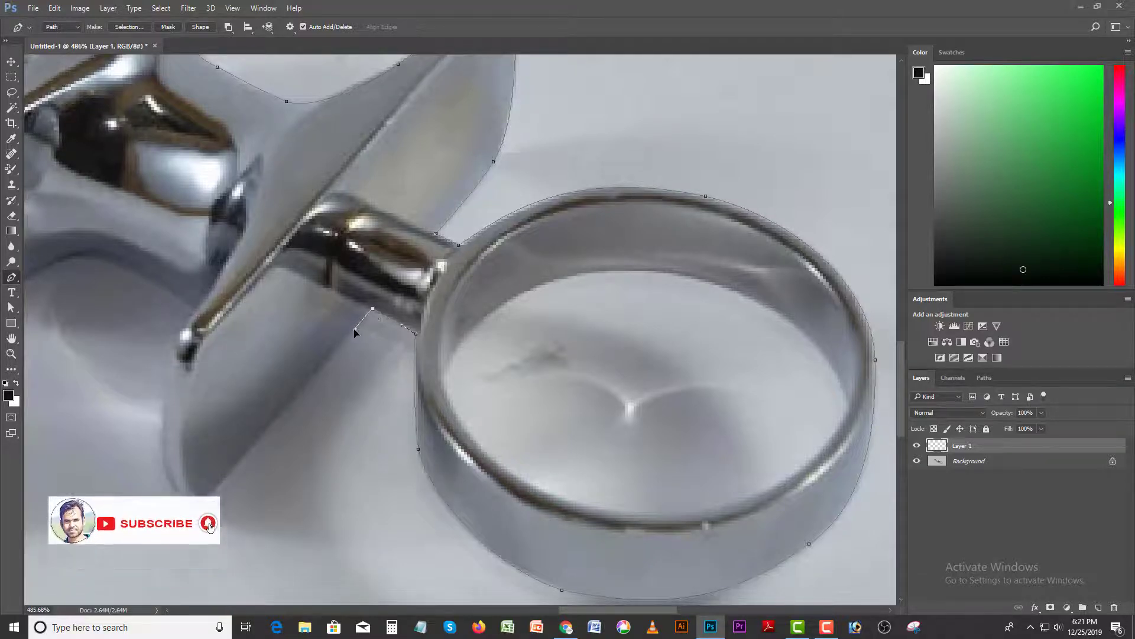
{"action": "left_click_drag", "start_coordinate": [281, 441], "coordinate": [378, 348]}
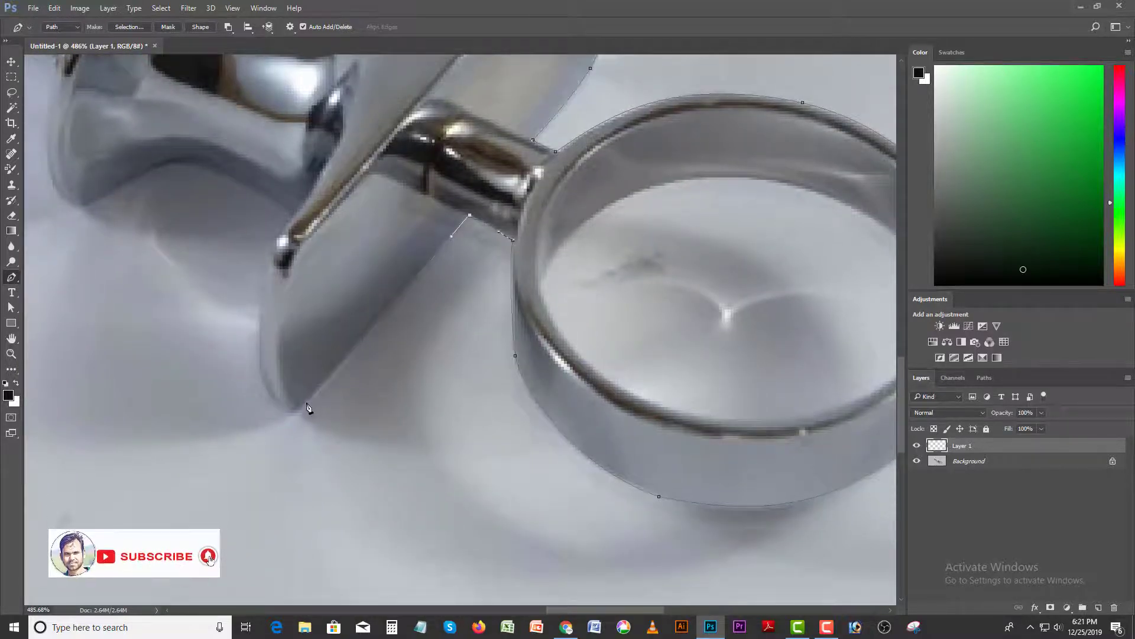
{"action": "left_click_drag", "start_coordinate": [301, 406], "coordinate": [298, 409]}
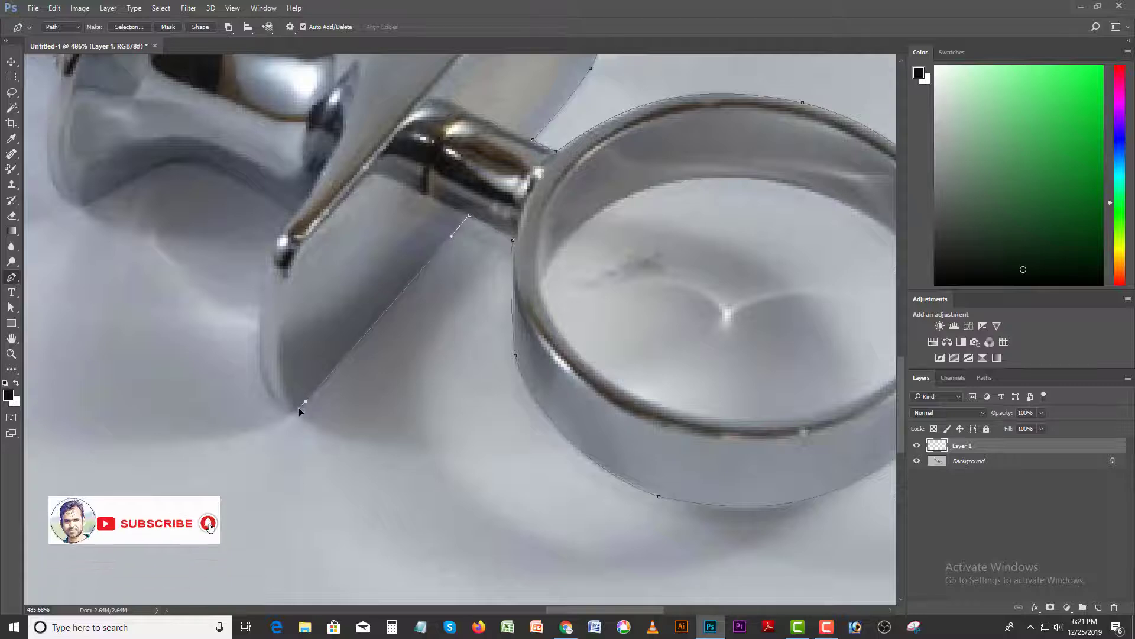
- Curve the path around the plate's lower tip and up its outer edge to the shiny corner, adjusting the handle to fit the edge
{"action": "left_click_drag", "start_coordinate": [231, 386], "coordinate": [258, 414]}
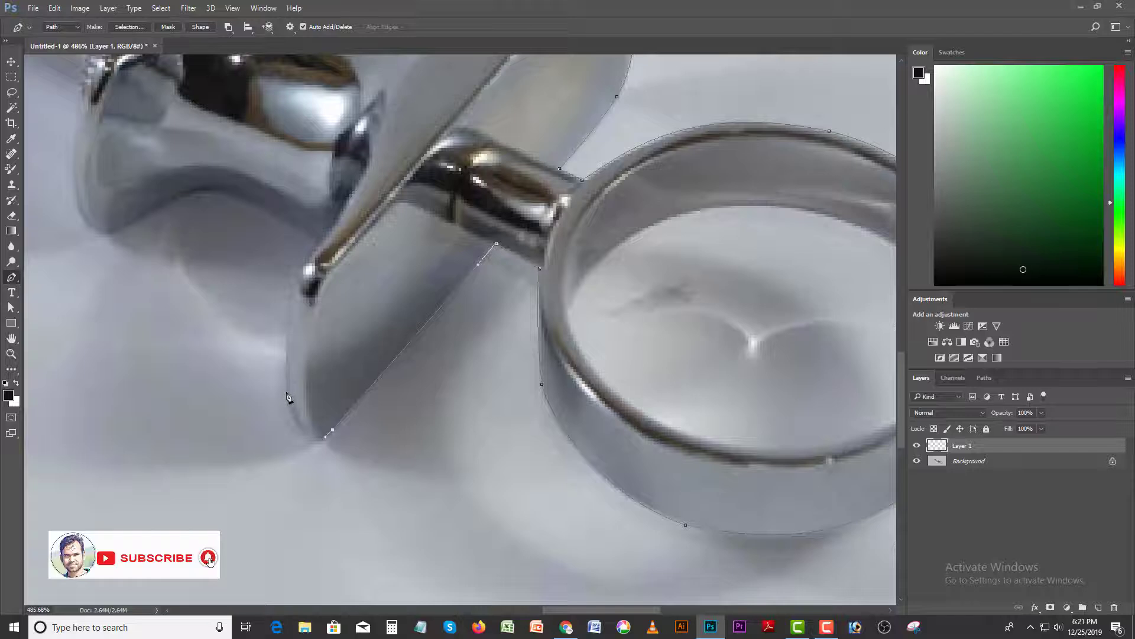
{"action": "left_click_drag", "start_coordinate": [286, 392], "coordinate": [269, 329]}
{"action": "left_click_drag", "start_coordinate": [308, 321], "coordinate": [327, 390]}
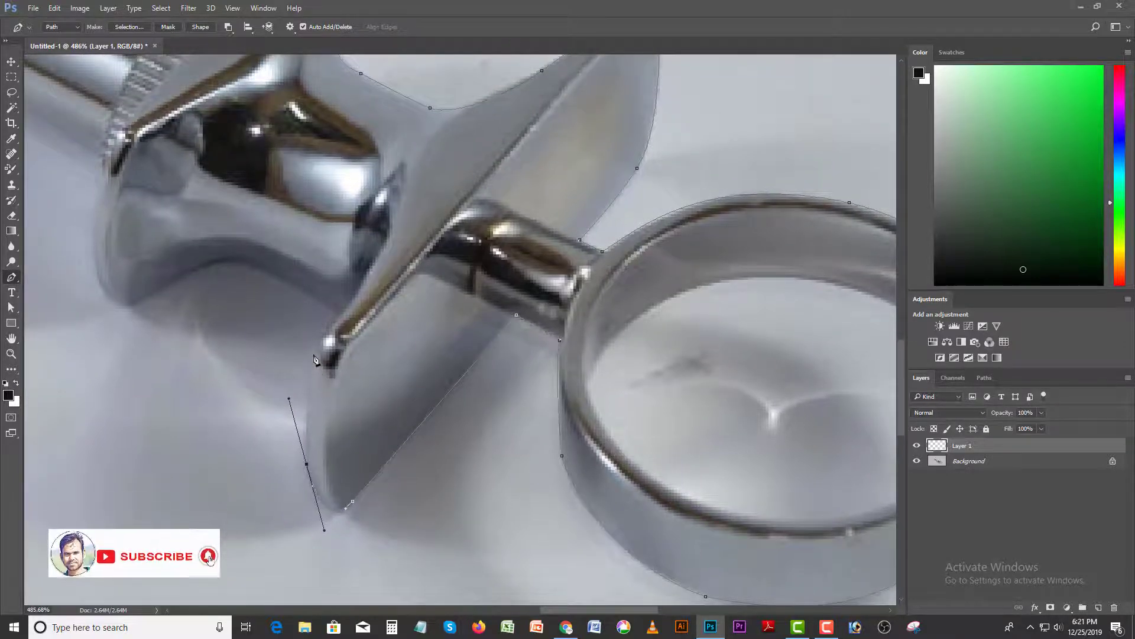
{"action": "left_click_drag", "start_coordinate": [319, 341], "coordinate": [324, 320]}
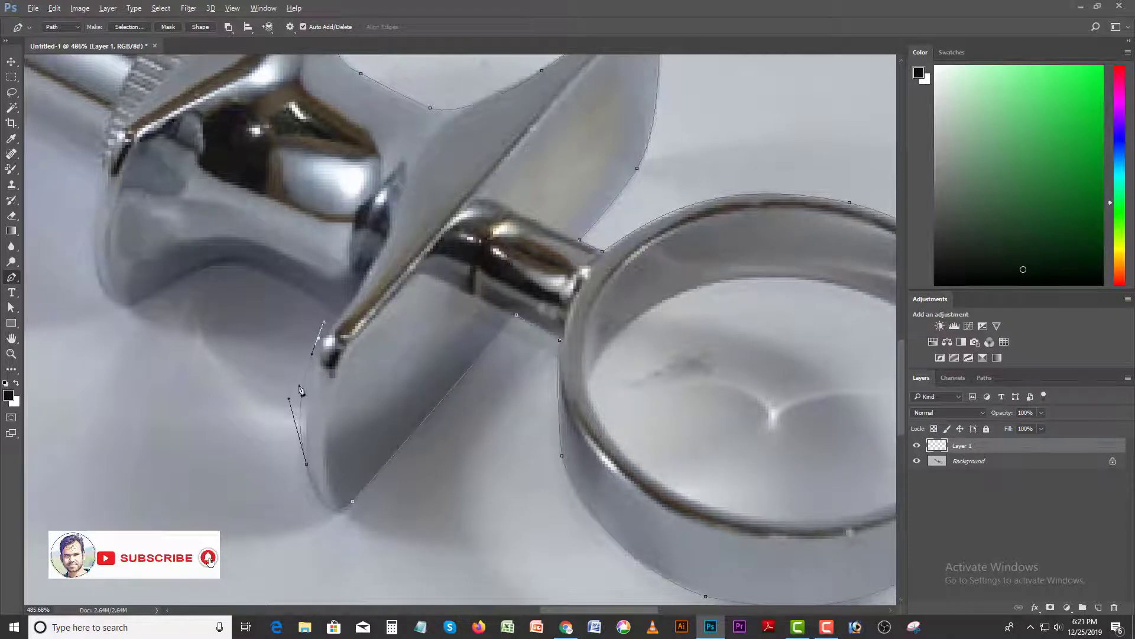
{"action": "left_click_drag", "start_coordinate": [290, 401], "coordinate": [300, 425]}
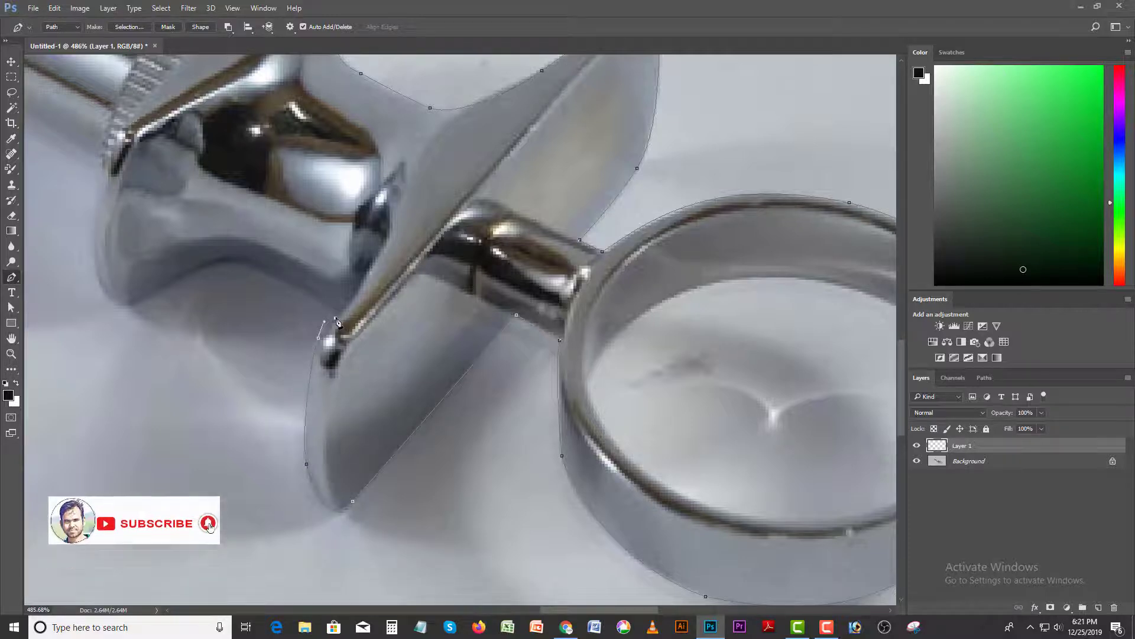
- Trace the concave underside of the flared hub with curved anchors, refining the anchor at the top of the arch
{"action": "left_click_drag", "start_coordinate": [335, 319], "coordinate": [338, 359]}
{"action": "key", "text": "ctrl+z"}
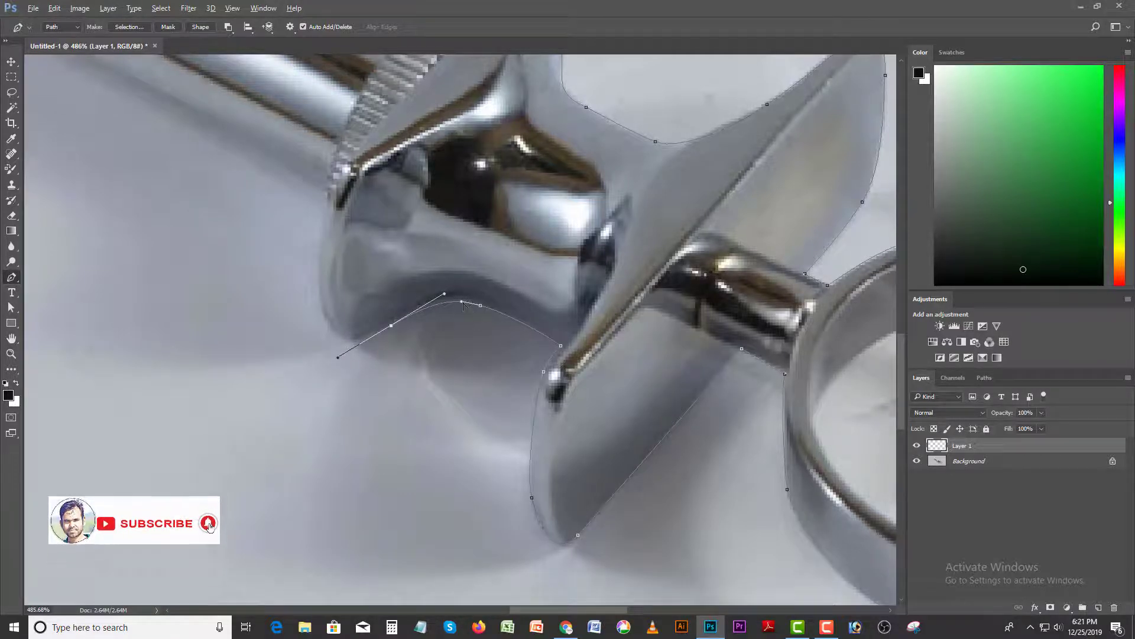
{"action": "left_click_drag", "start_coordinate": [462, 302], "coordinate": [455, 301]}
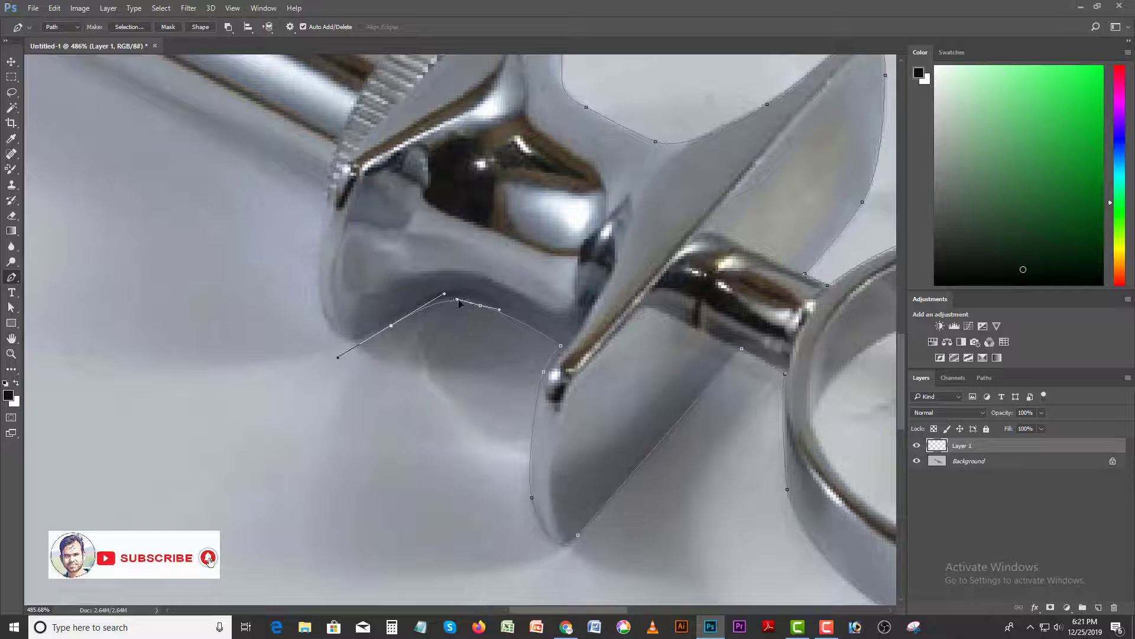
{"action": "left_click_drag", "start_coordinate": [359, 337], "coordinate": [429, 338]}
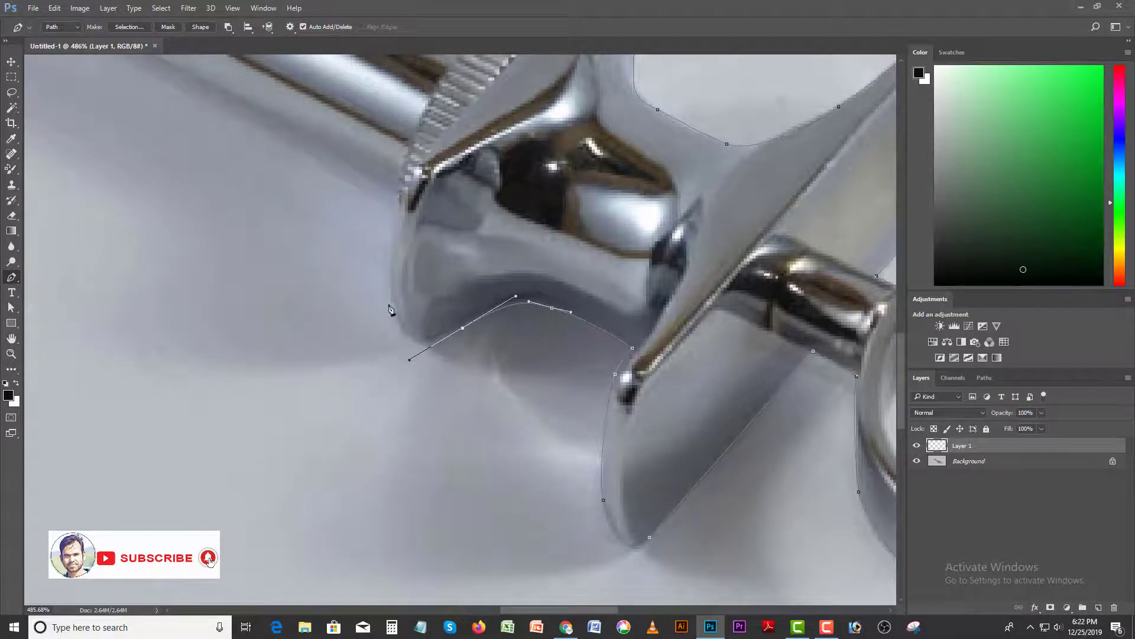
- Curve the path around the hub's lower flange up to the barrel, redoing the corner anchor with its handle angled along the barrel
{"action": "left_click_drag", "start_coordinate": [390, 299], "coordinate": [388, 277]}
{"action": "left_click_drag", "start_coordinate": [376, 228], "coordinate": [409, 309]}
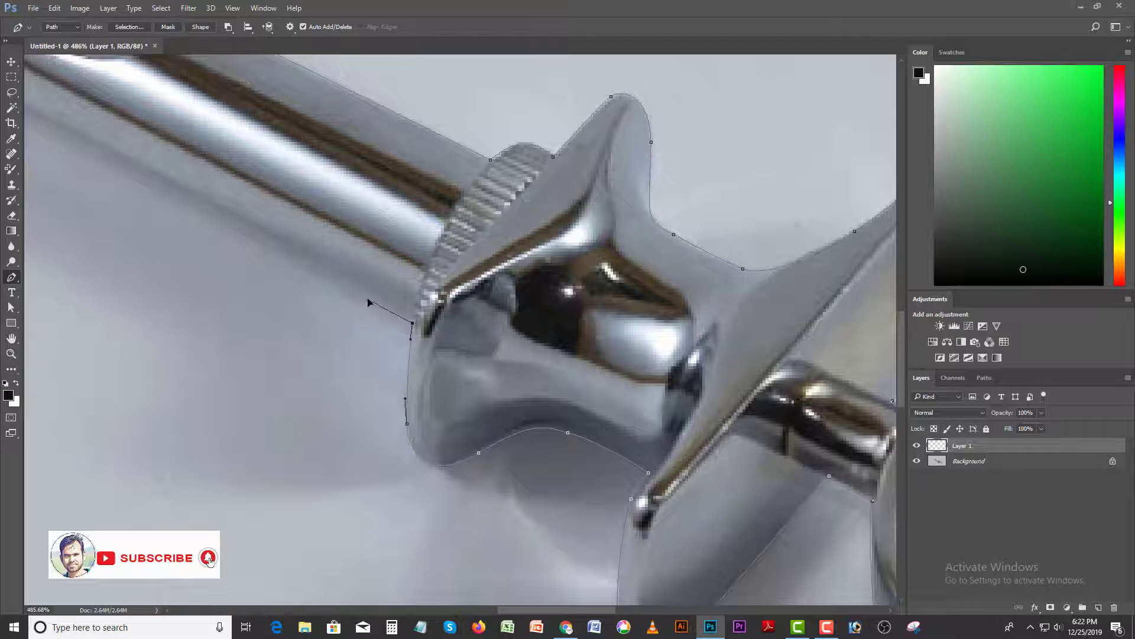
{"action": "left_click_drag", "start_coordinate": [302, 301], "coordinate": [566, 427]}
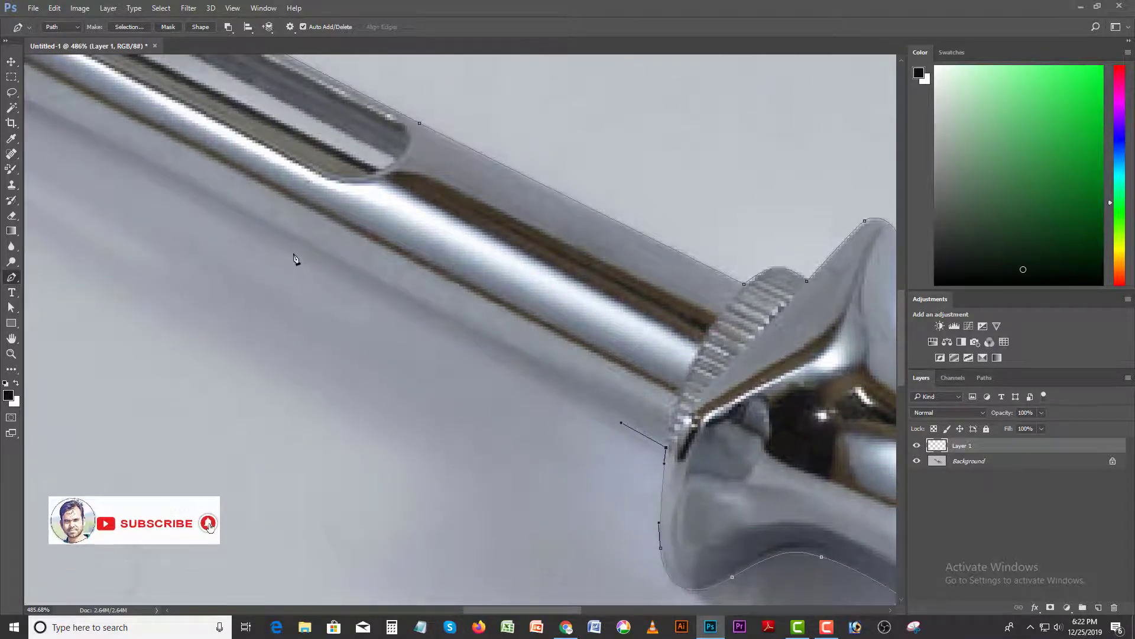
{"action": "key", "text": "ctrl+z"}
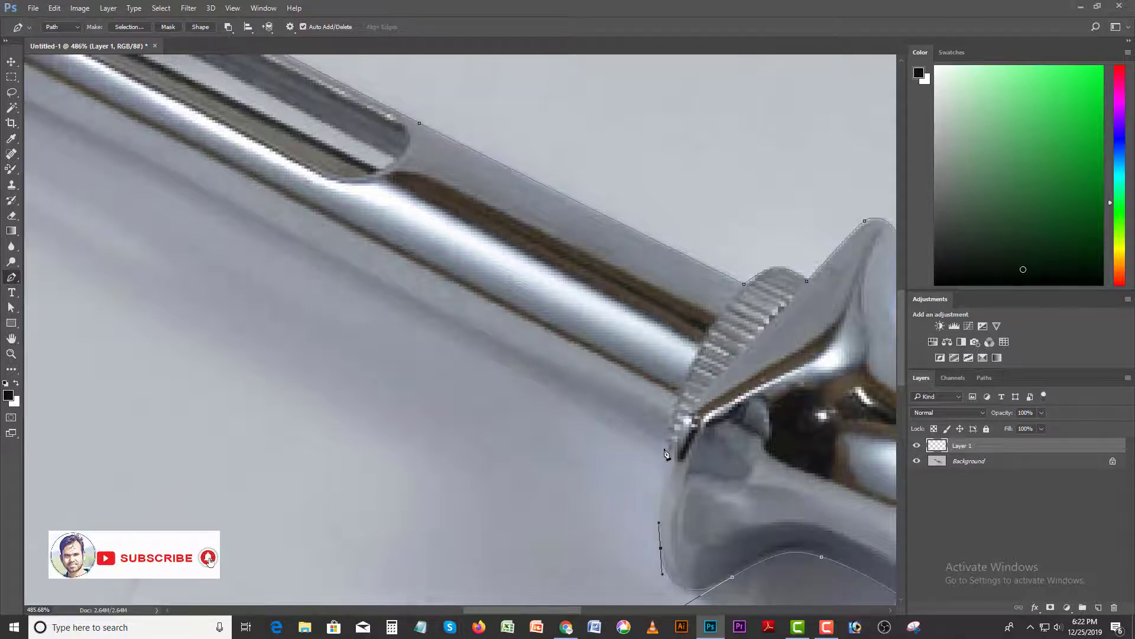
{"action": "left_click_drag", "start_coordinate": [664, 448], "coordinate": [631, 433]}
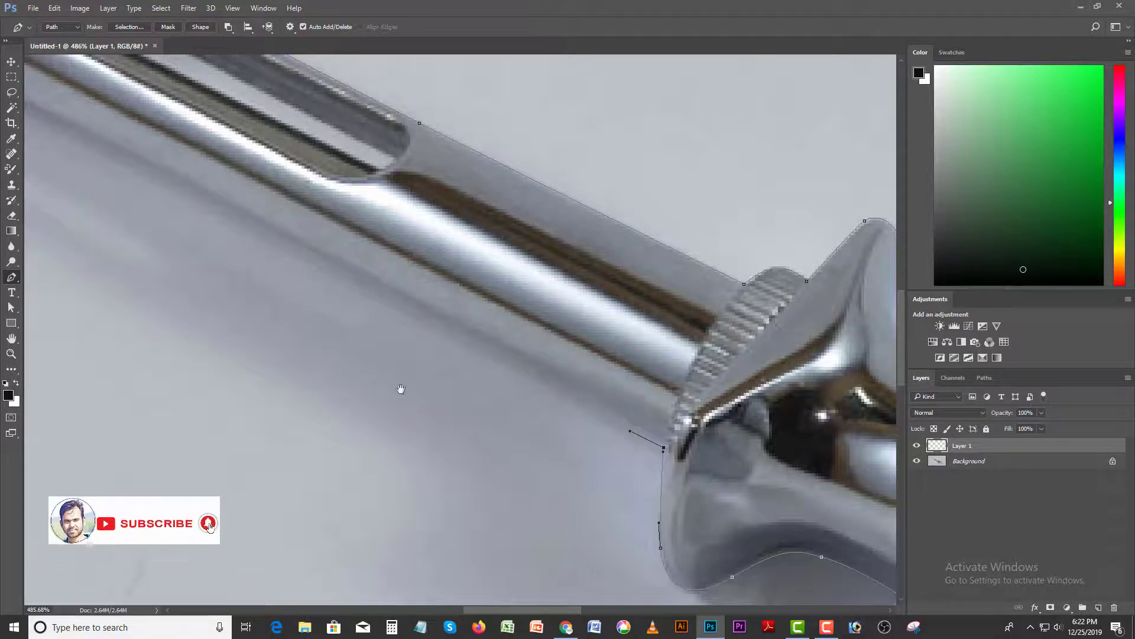
- Trace the barrel's long lower edge past the bulge near its end and up to the knurled cap
{"action": "mouse_move", "coordinate": [400, 387]}
{"action": "left_mouse_down"}
{"action": "mouse_move", "coordinate": [509, 428]}
{"action": "mouse_move", "coordinate": [515, 413]}
{"action": "mouse_move", "coordinate": [537, 418]}
{"action": "mouse_move", "coordinate": [418, 385]}
{"action": "mouse_move", "coordinate": [434, 399]}
{"action": "mouse_move", "coordinate": [404, 393]}
{"action": "left_mouse_up"}
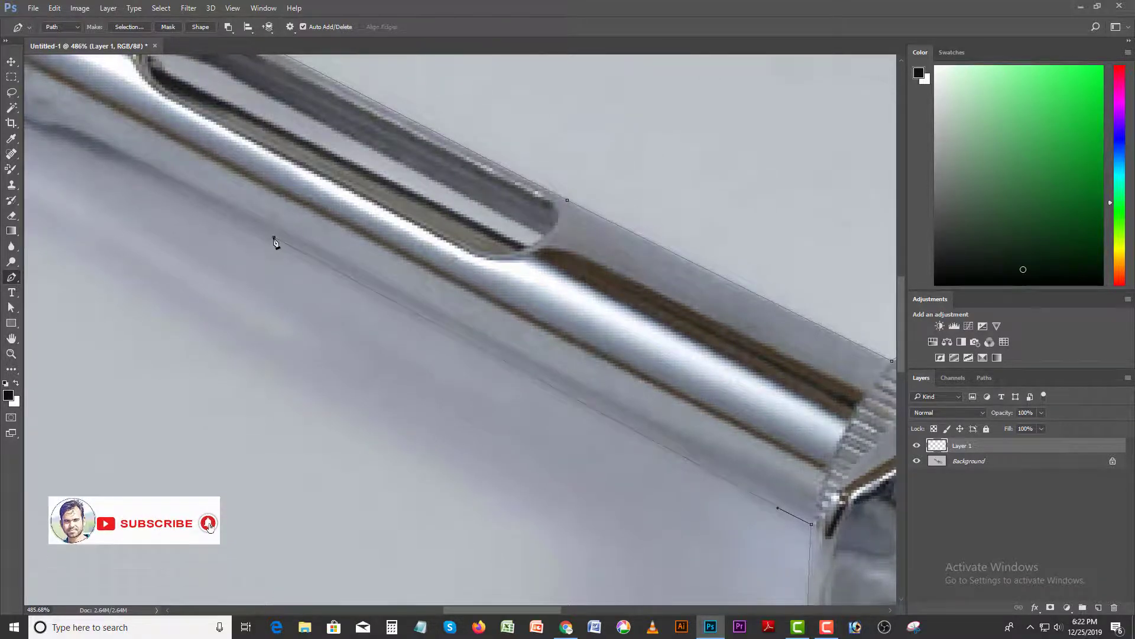
{"action": "left_click_drag", "start_coordinate": [216, 236], "coordinate": [386, 308]}
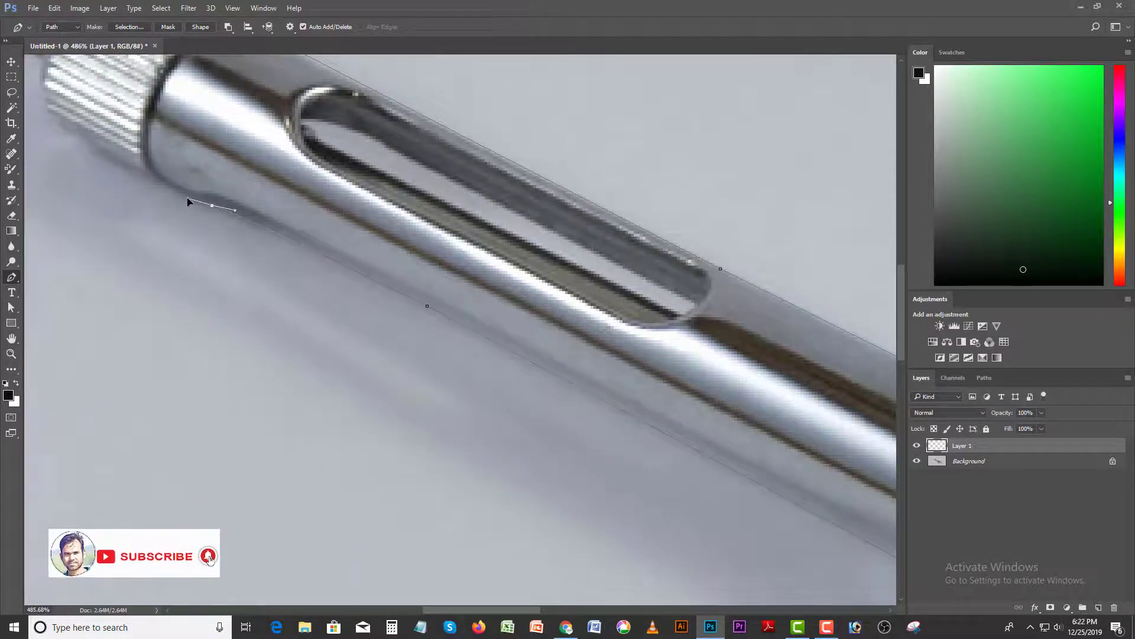
{"action": "left_click_drag", "start_coordinate": [165, 198], "coordinate": [198, 240]}
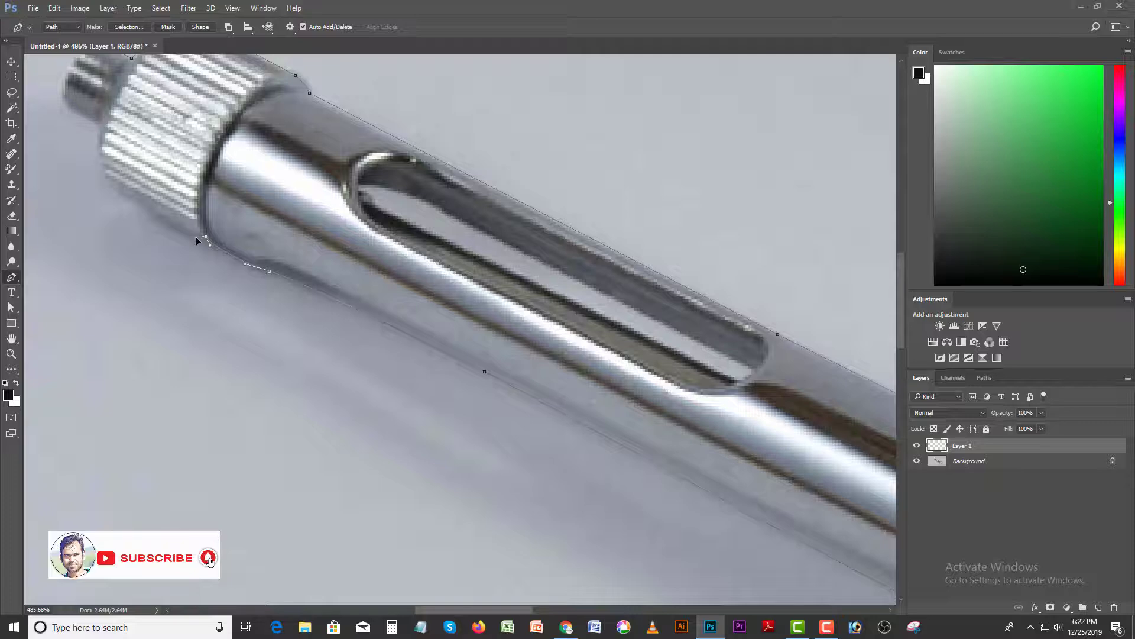
{"action": "left_click_drag", "start_coordinate": [147, 235], "coordinate": [215, 298]}
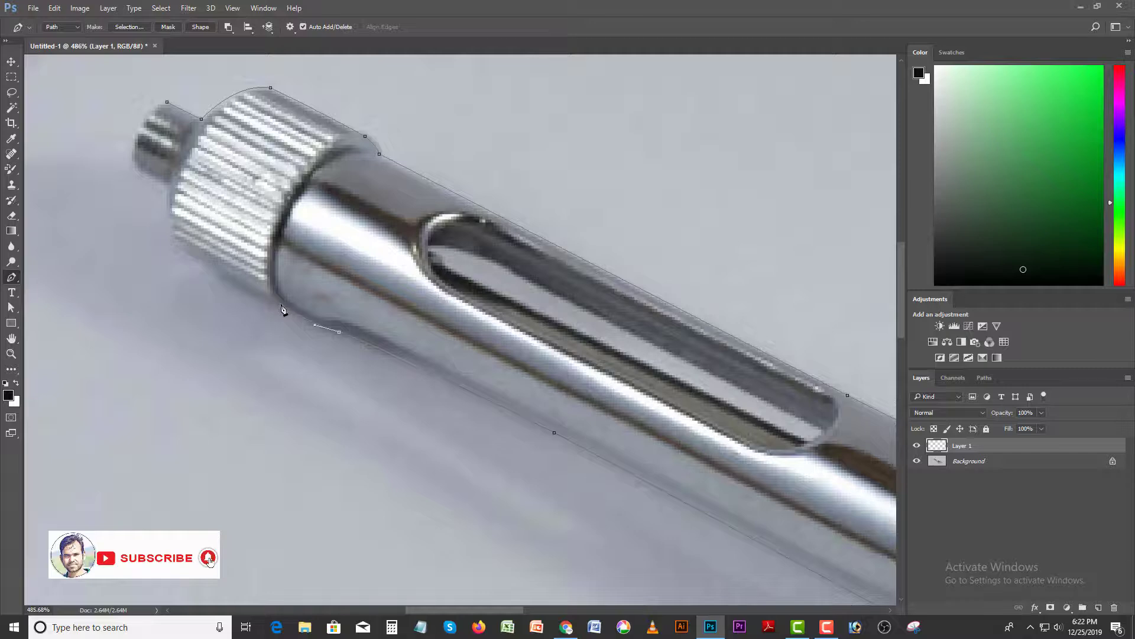
- Trace the lower edge of the knurled cap and the small end tip, and close the path at its starting anchor
{"action": "left_click_drag", "start_coordinate": [208, 286], "coordinate": [260, 360]}
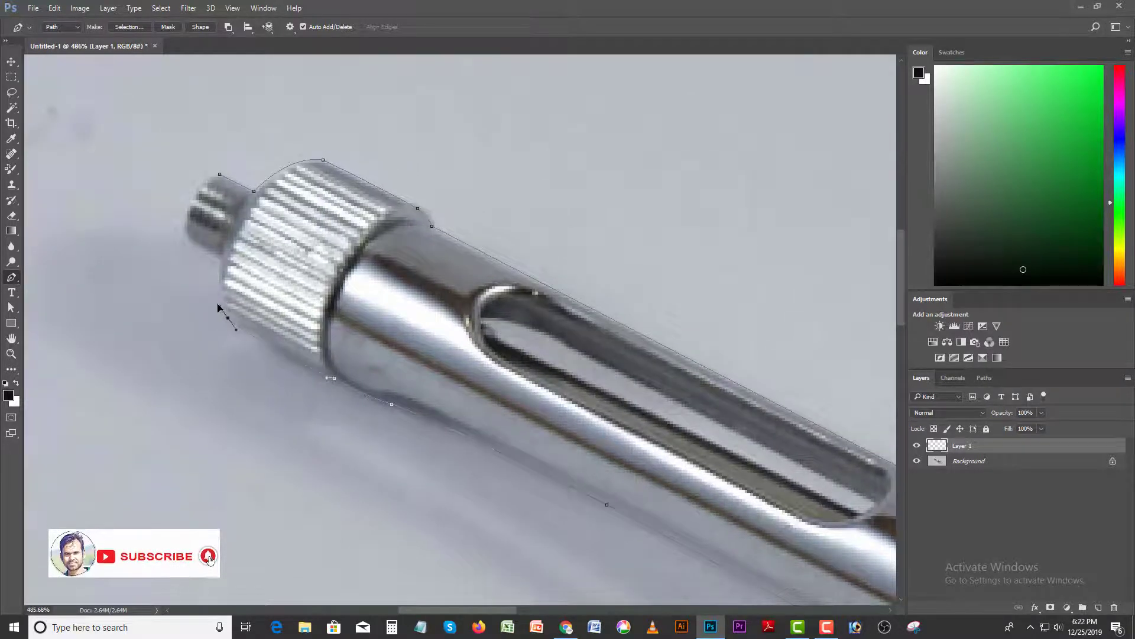
{"action": "left_click_drag", "start_coordinate": [227, 318], "coordinate": [230, 377]}
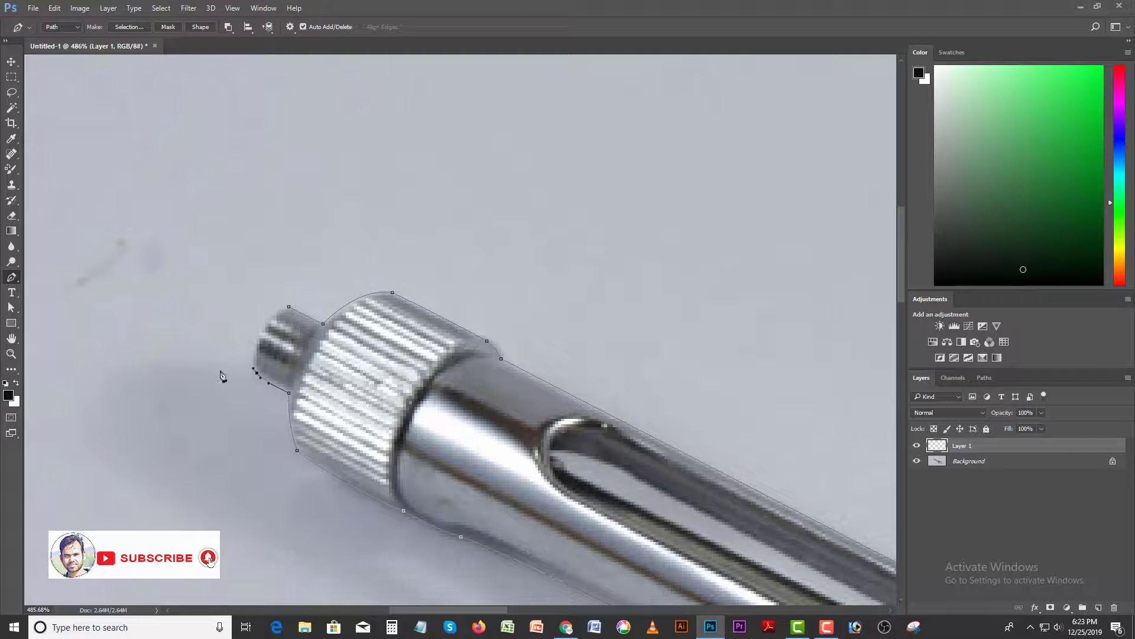
{"action": "left_click", "coordinate": [290, 309]}
{"action": "left_click_drag", "start_coordinate": [324, 294], "coordinate": [330, 295]}
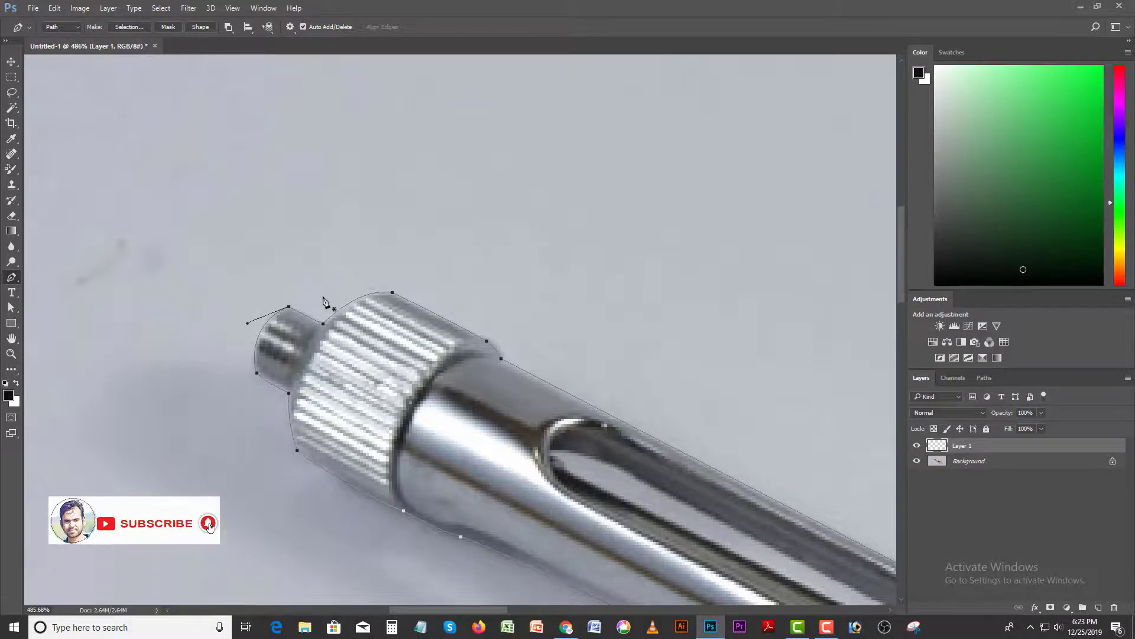
- Fill the selected background around the syringe with white in Normal mode at 100% opacity, and deselect
{"action": "left_click_drag", "start_coordinate": [570, 465], "coordinate": [361, 230]}
{"action": "left_click_drag", "start_coordinate": [692, 408], "coordinate": [390, 235]}
{"action": "left_click_drag", "start_coordinate": [764, 452], "coordinate": [462, 296]}
{"action": "left_click_drag", "start_coordinate": [795, 470], "coordinate": [421, 336]}
{"action": "scroll", "coordinate": [523, 380], "scroll_direction": "down", "scroll_amount": 3}
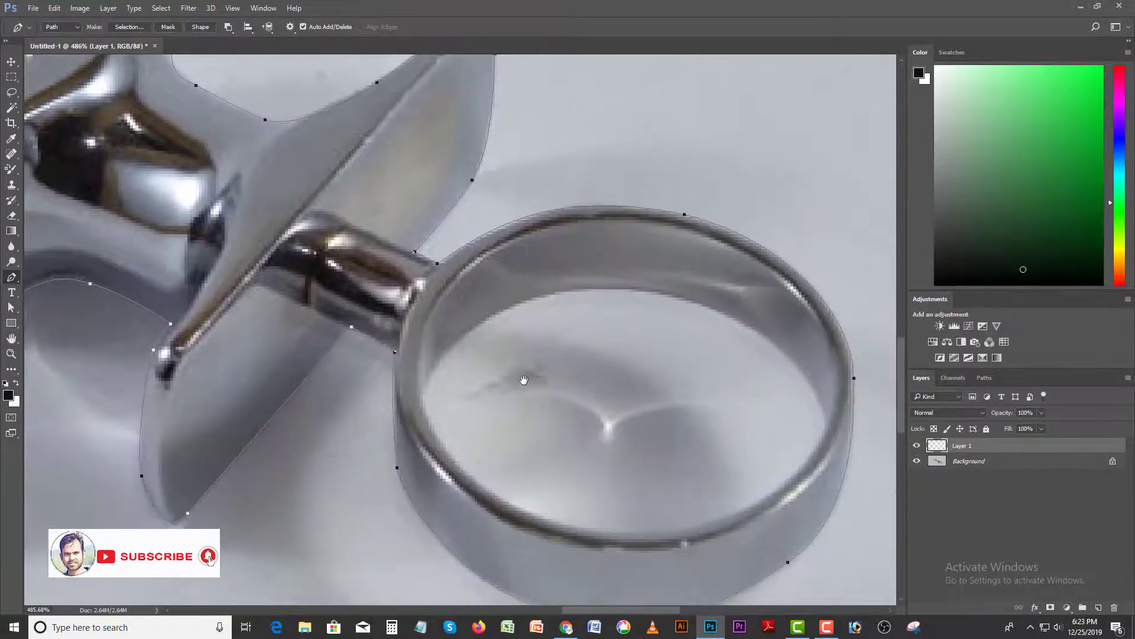
{"action": "scroll", "coordinate": [524, 379], "scroll_direction": "down", "scroll_amount": 3}
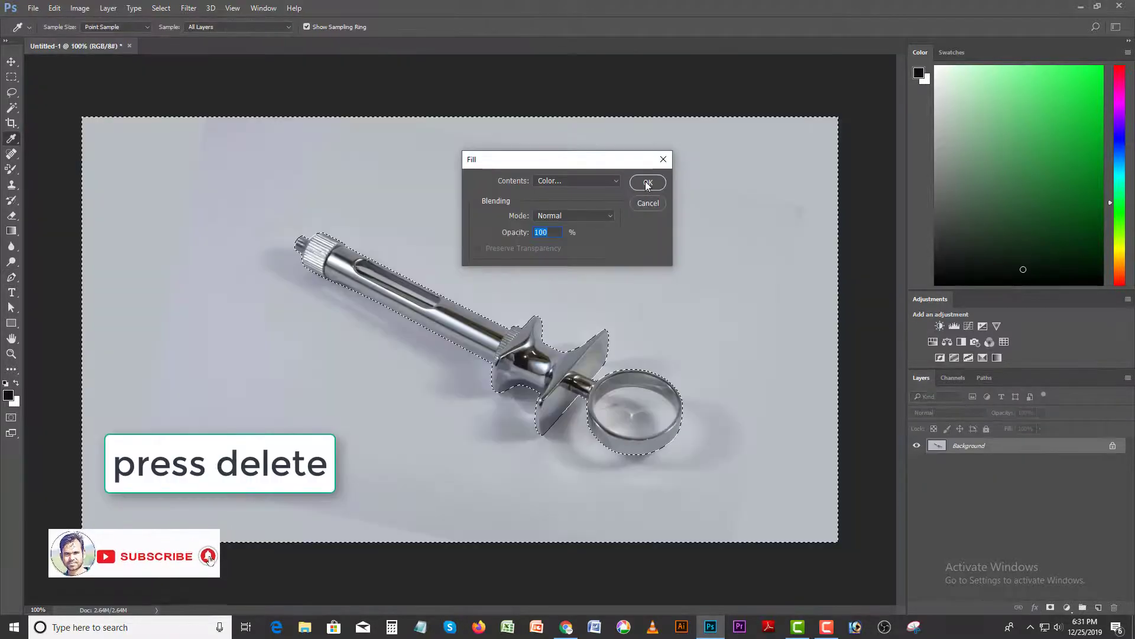
{"action": "key", "text": "Return"}
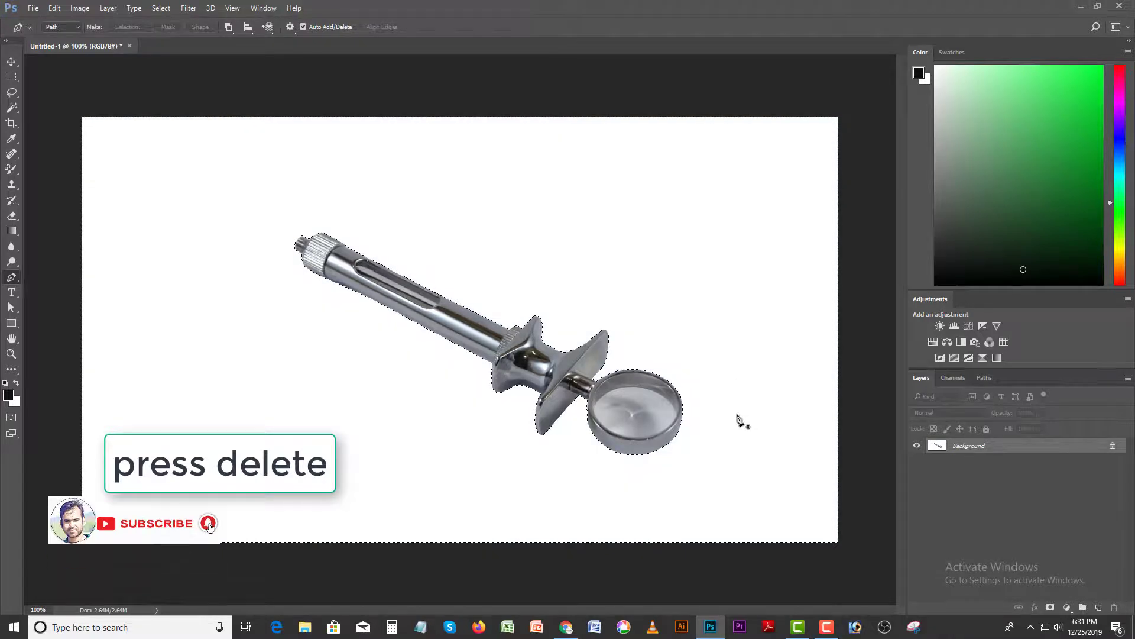
{"action": "key", "text": "ctrl+d"}
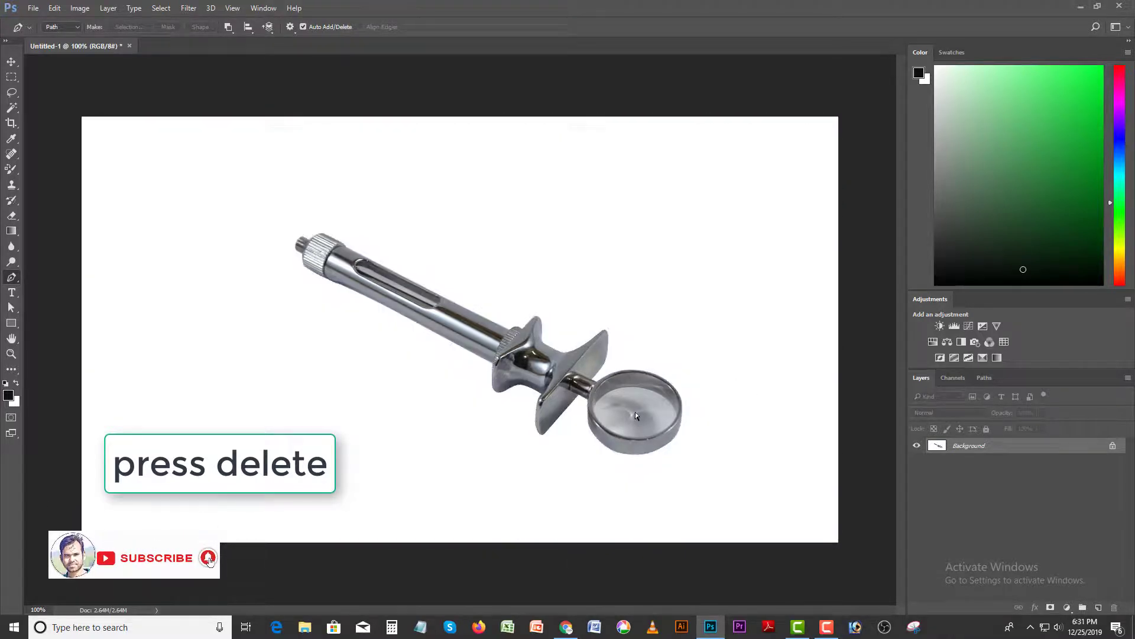
- Start a new path at the stem side of the finger ring's opening and curve it to the middle of the upper inner edge
{"action": "left_click", "coordinate": [708, 413], "text": "ctrl"}
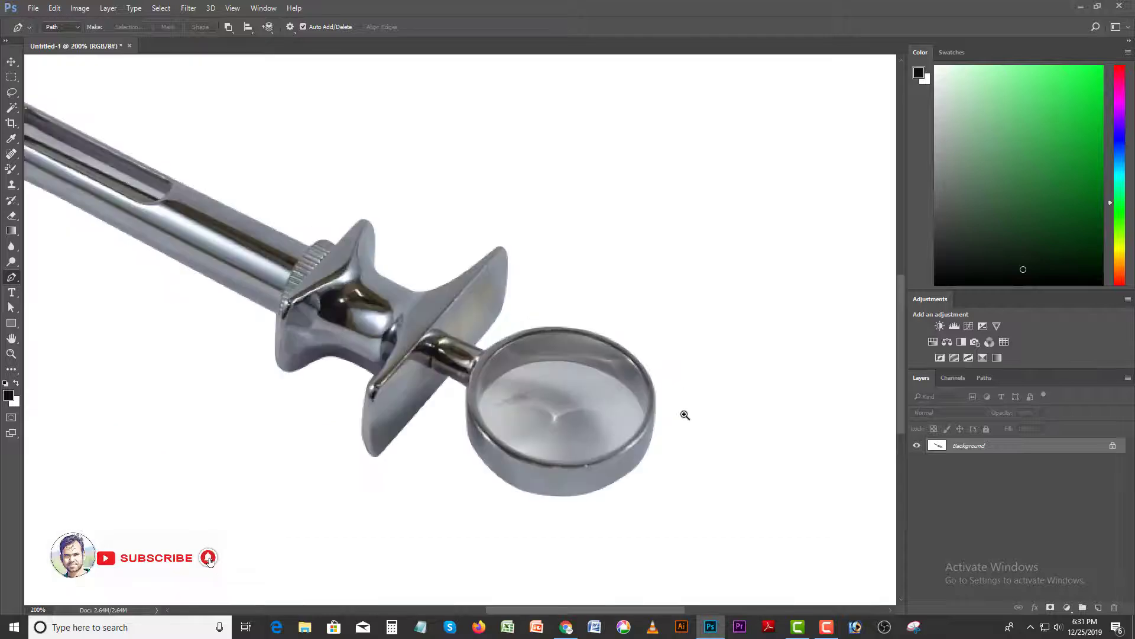
{"action": "left_click", "coordinate": [579, 427], "text": "ctrl"}
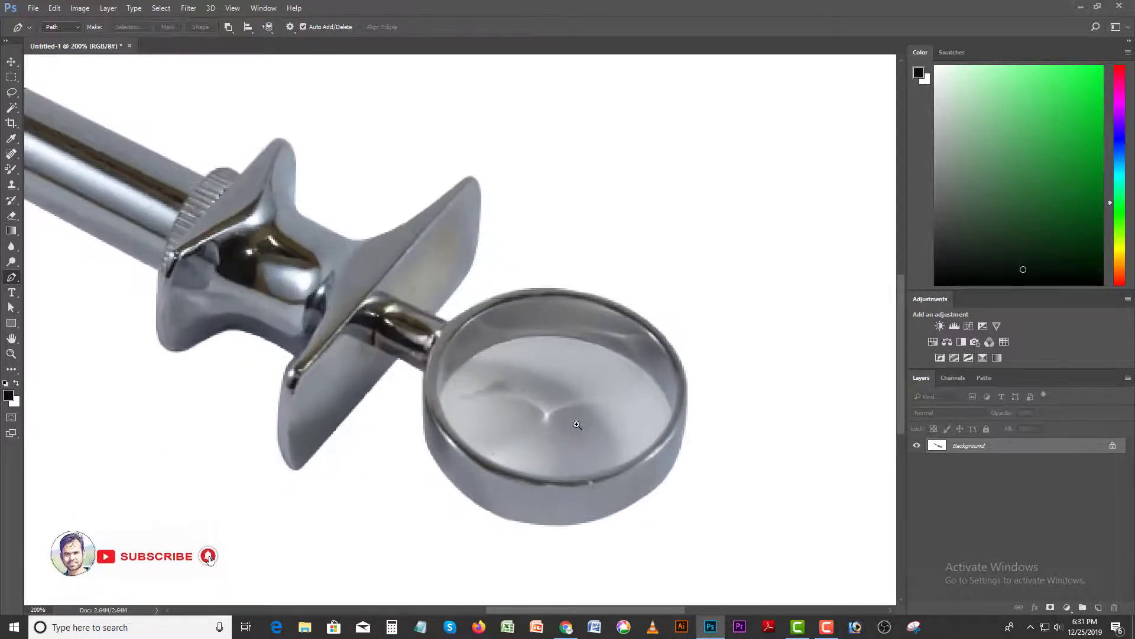
{"action": "left_click", "coordinate": [429, 395]}
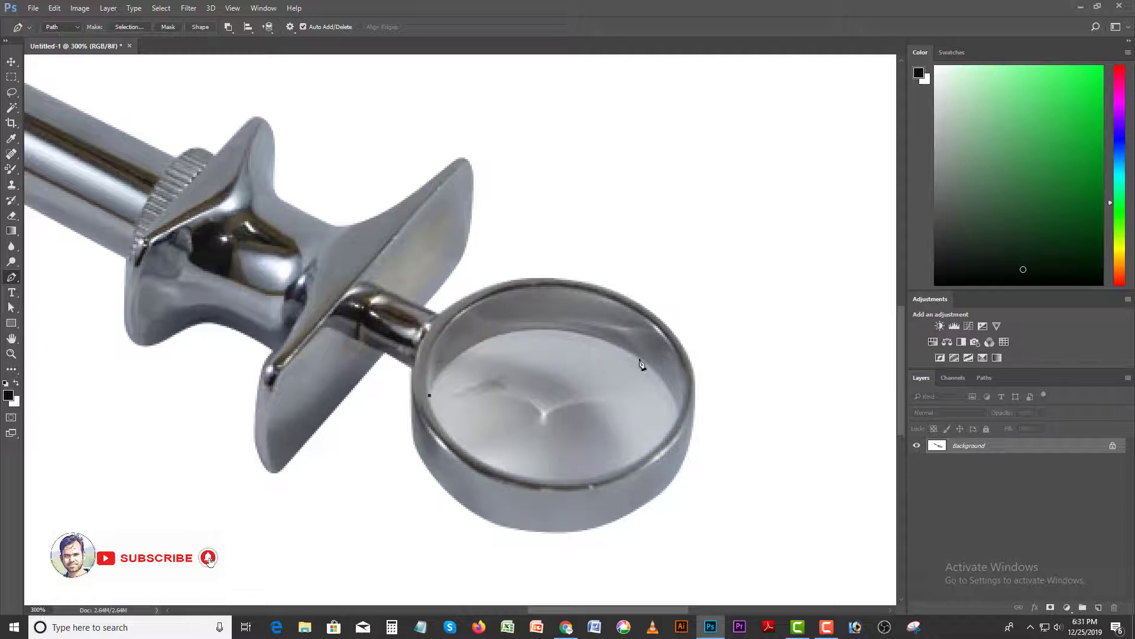
{"action": "left_click_drag", "start_coordinate": [639, 358], "coordinate": [780, 436]}
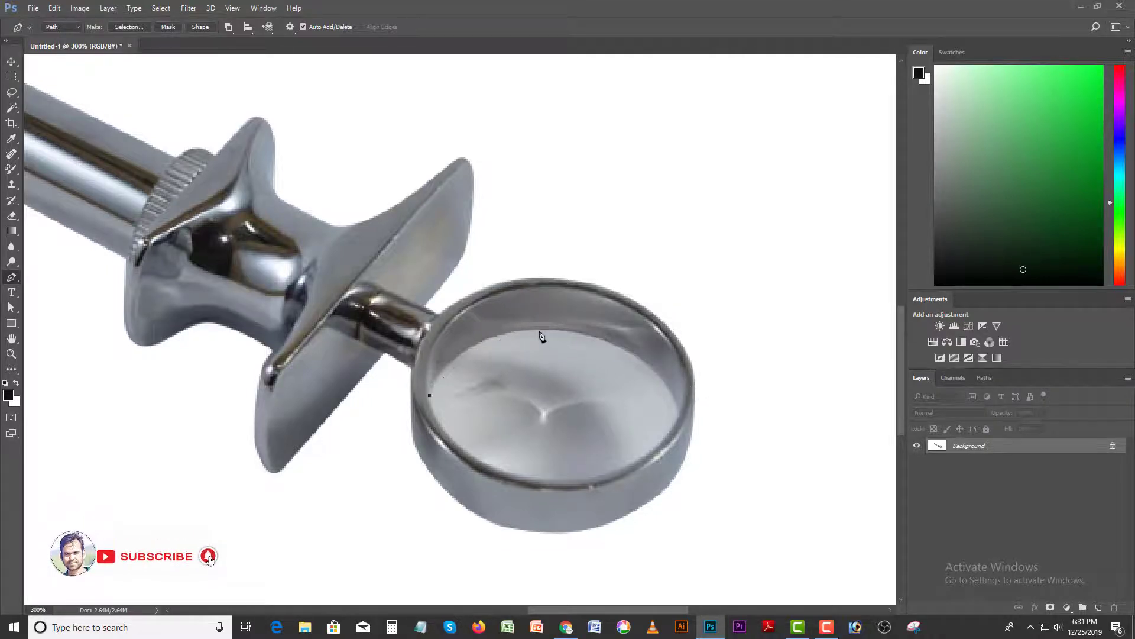
{"action": "left_click_drag", "start_coordinate": [540, 332], "coordinate": [629, 335]}
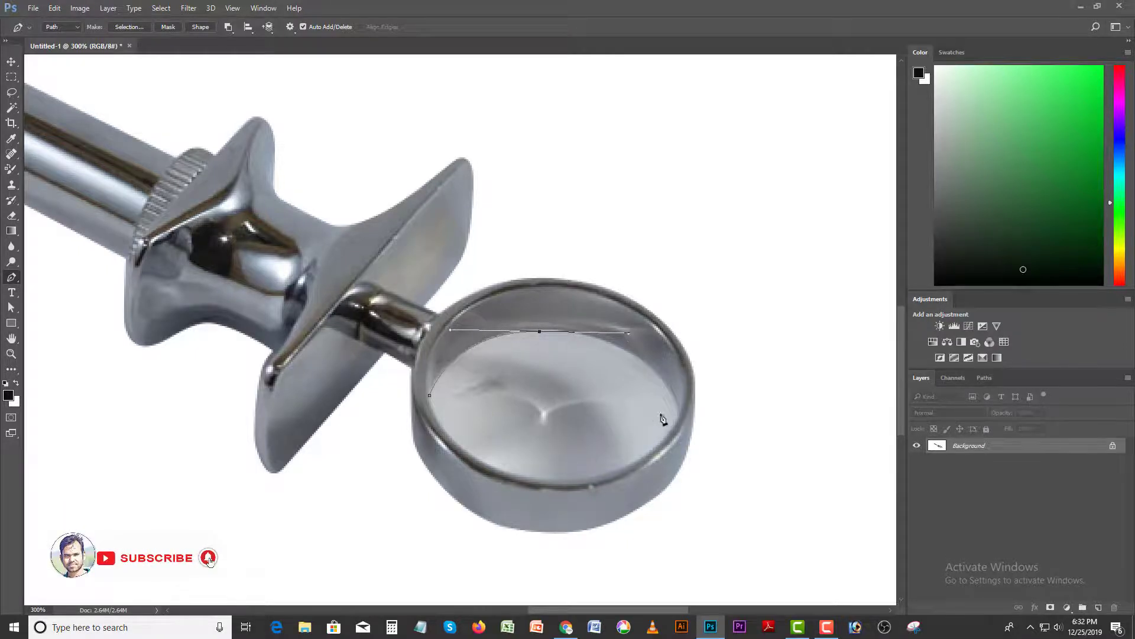
- Curve the path around the far side and lower inner edge of the ring's opening, and close it at the starting anchor
{"action": "left_click_drag", "start_coordinate": [681, 413], "coordinate": [663, 453]}
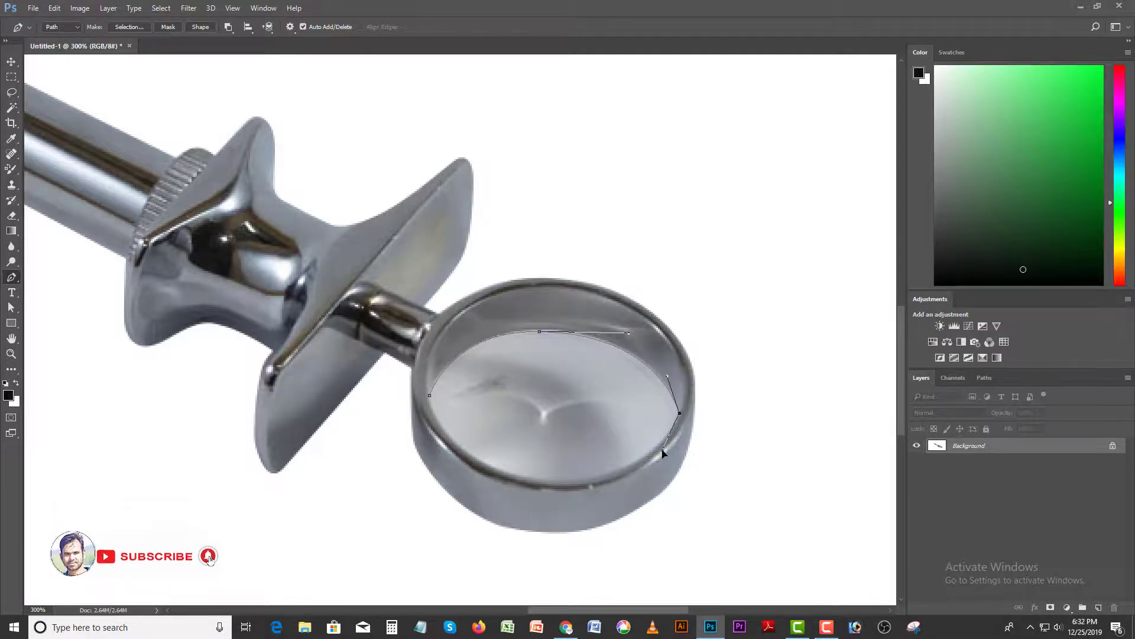
{"action": "left_click_drag", "start_coordinate": [554, 482], "coordinate": [493, 477]}
{"action": "left_click_drag", "start_coordinate": [430, 395], "coordinate": [422, 347]}
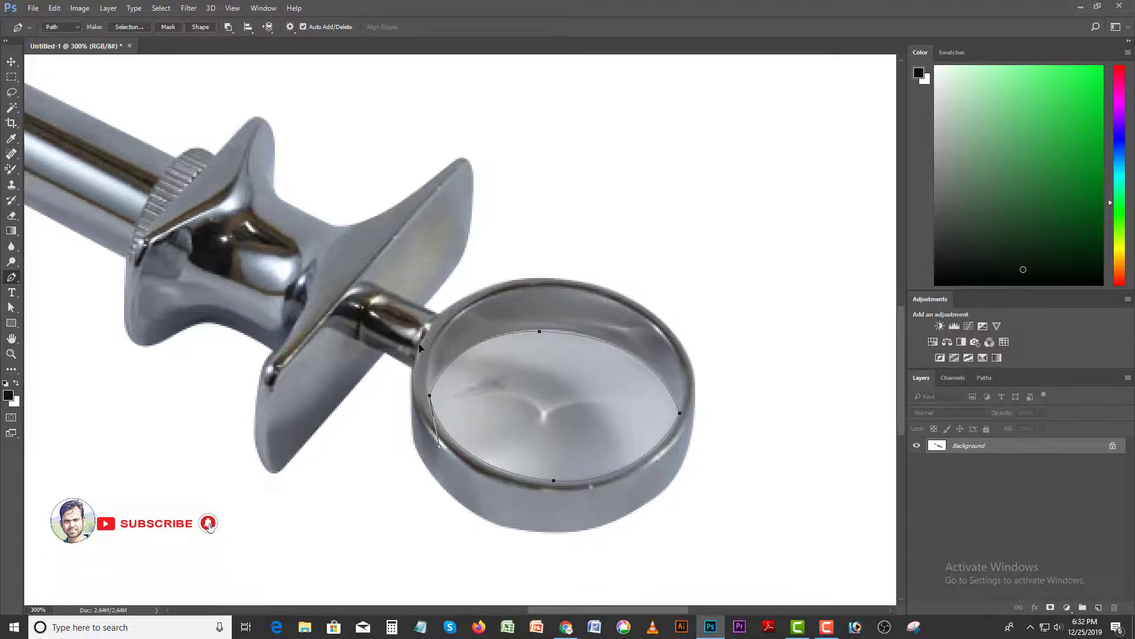
- Turn the ring-opening path into a selection, fill it with white in Normal mode at 100% opacity, and deselect
{"action": "key", "text": "ctrl+Return"}
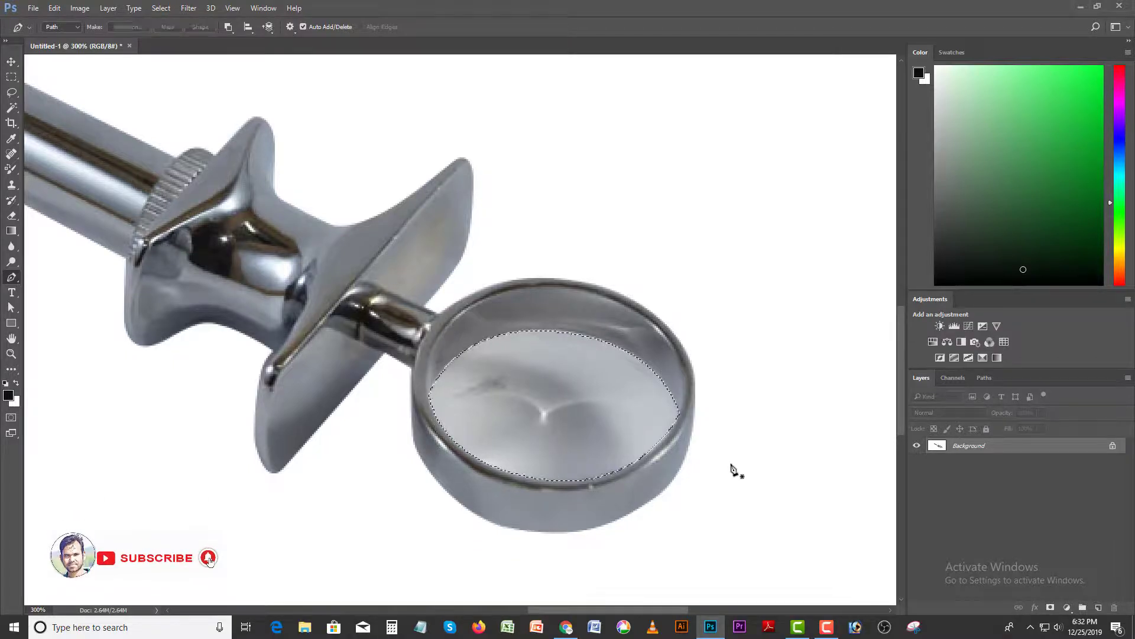
{"action": "scroll", "coordinate": [726, 473], "scroll_direction": "up", "scroll_amount": 1}
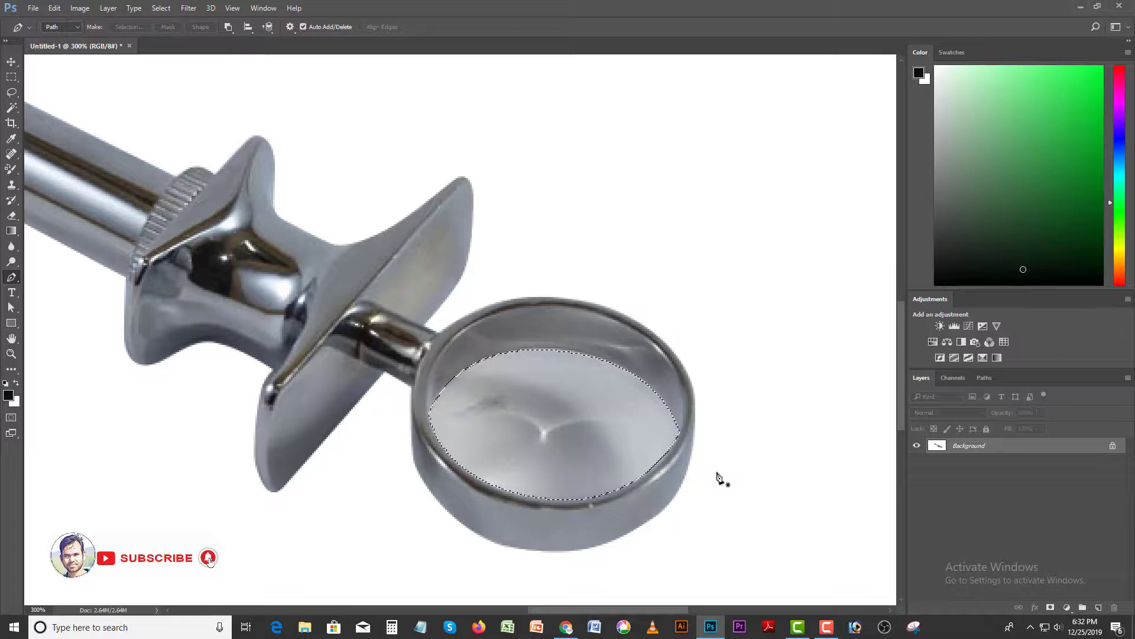
{"action": "key", "text": "Delete"}
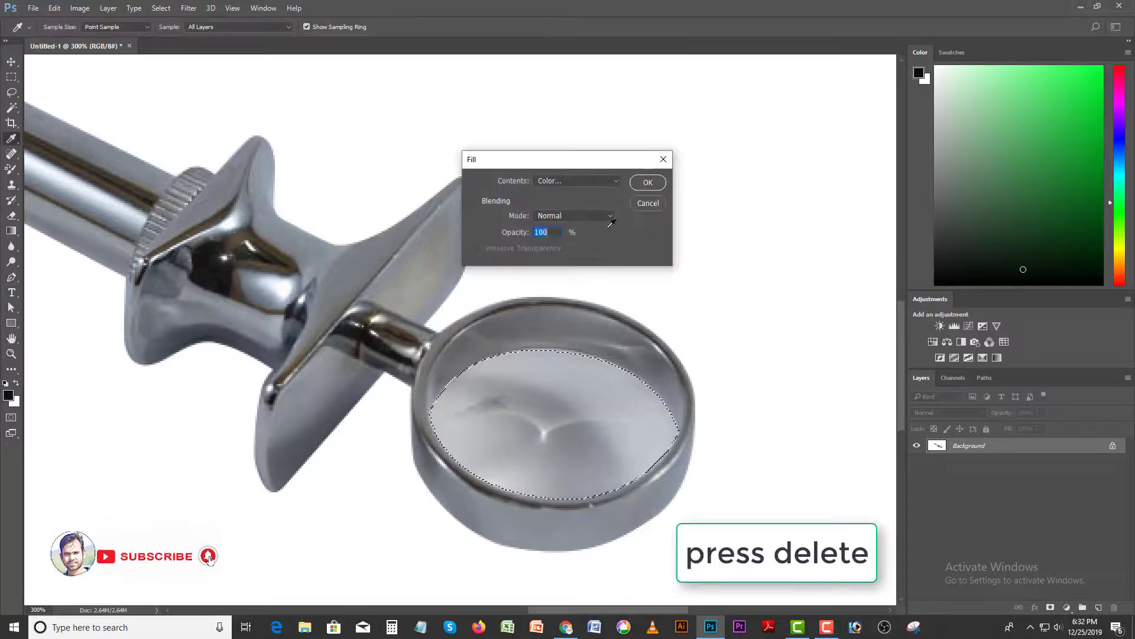
{"action": "left_click", "coordinate": [649, 182]}
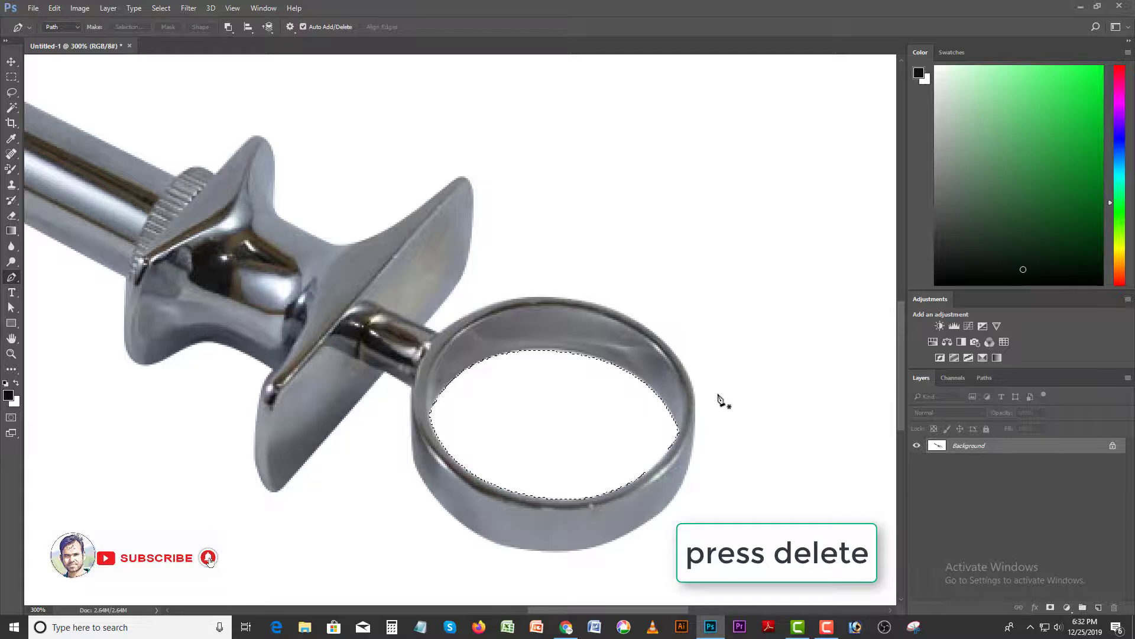
{"action": "key", "text": "ctrl+d"}
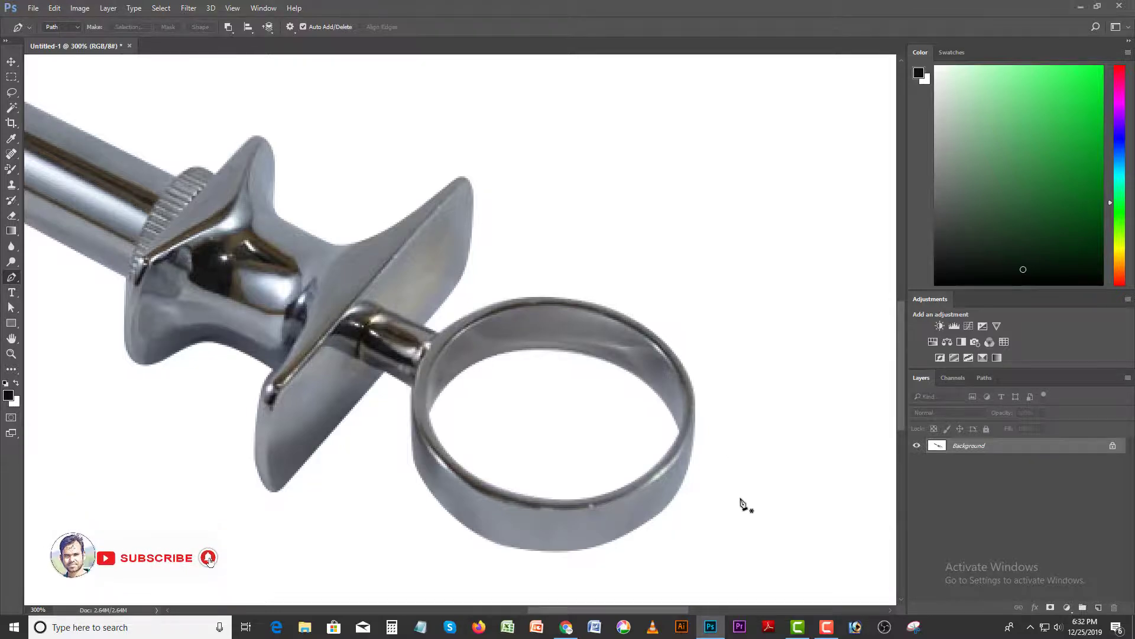
- Brighten the image with a Curves adjustment on the RGB channel, raising the midtone point to input 115, output 143
{"action": "key", "text": "ctrl+1"}
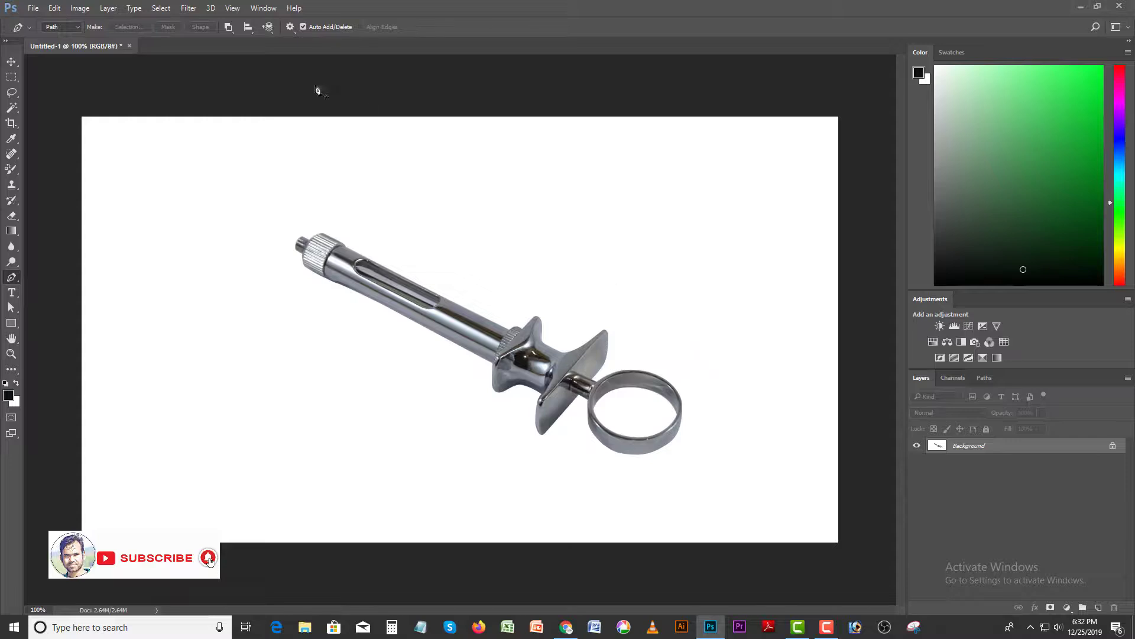
{"action": "left_click", "coordinate": [11, 62]}
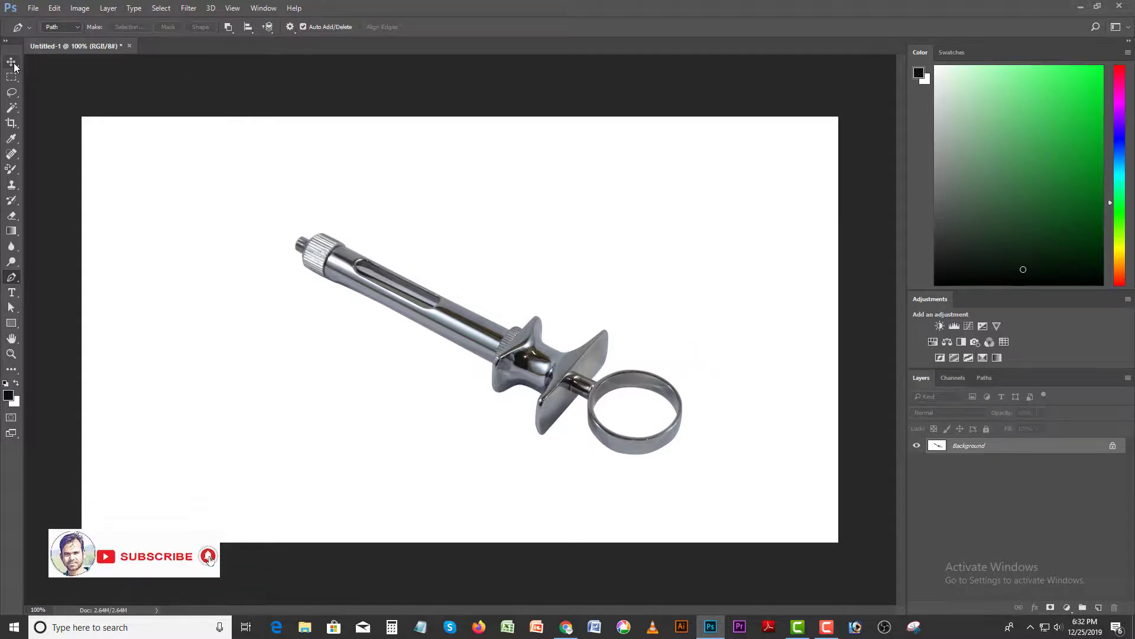
{"action": "left_click", "coordinate": [80, 8]}
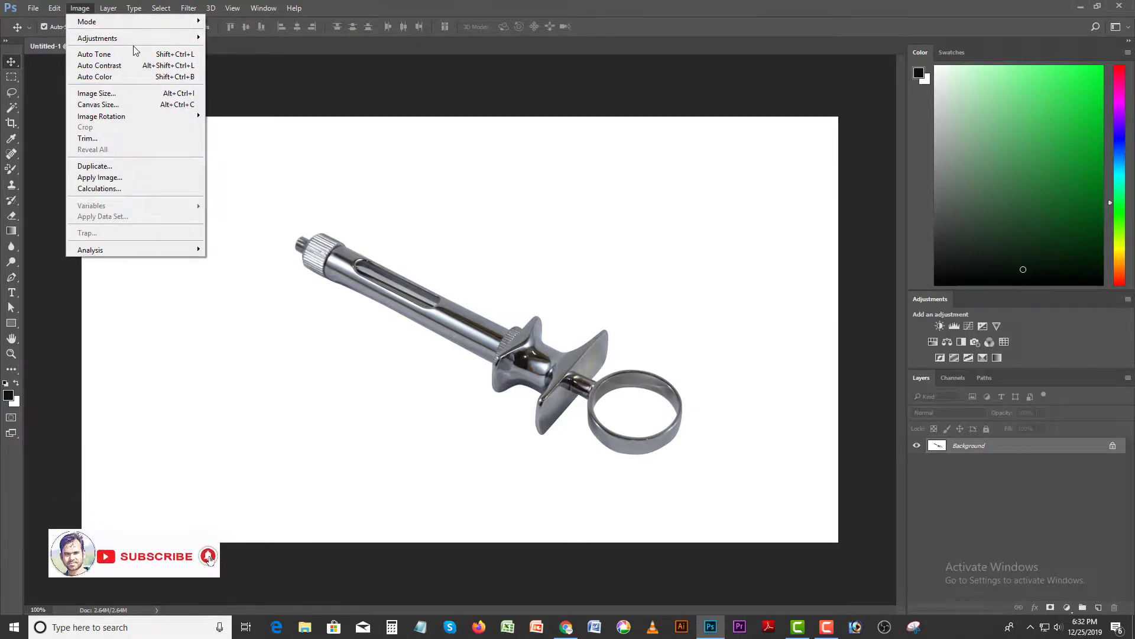
{"action": "mouse_move", "coordinate": [138, 40]}
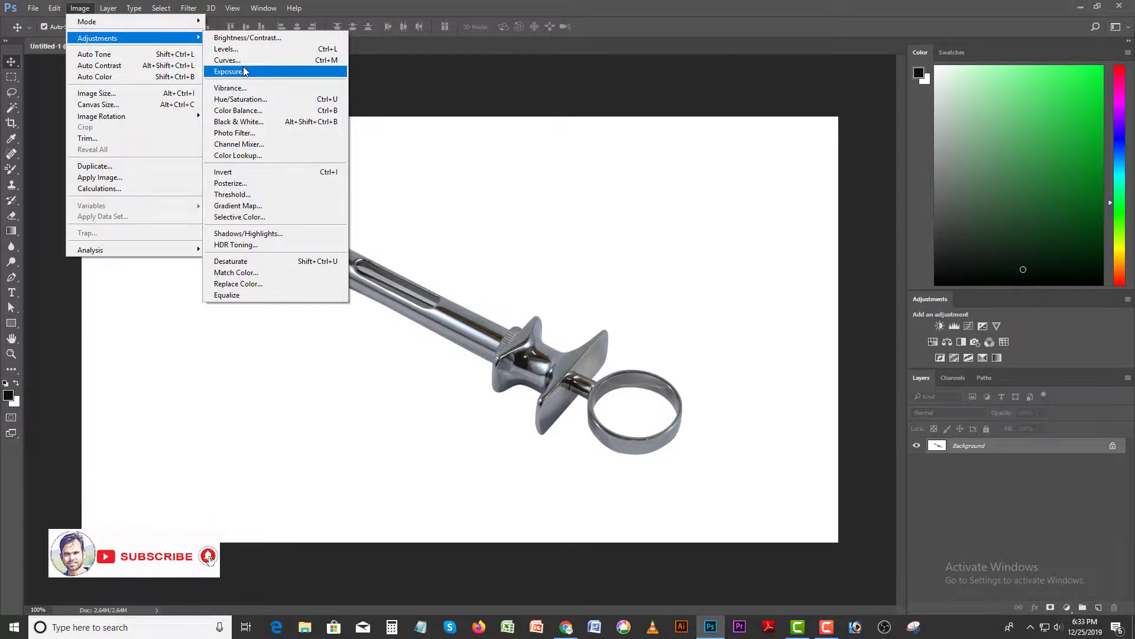
{"action": "left_click", "coordinate": [224, 61]}
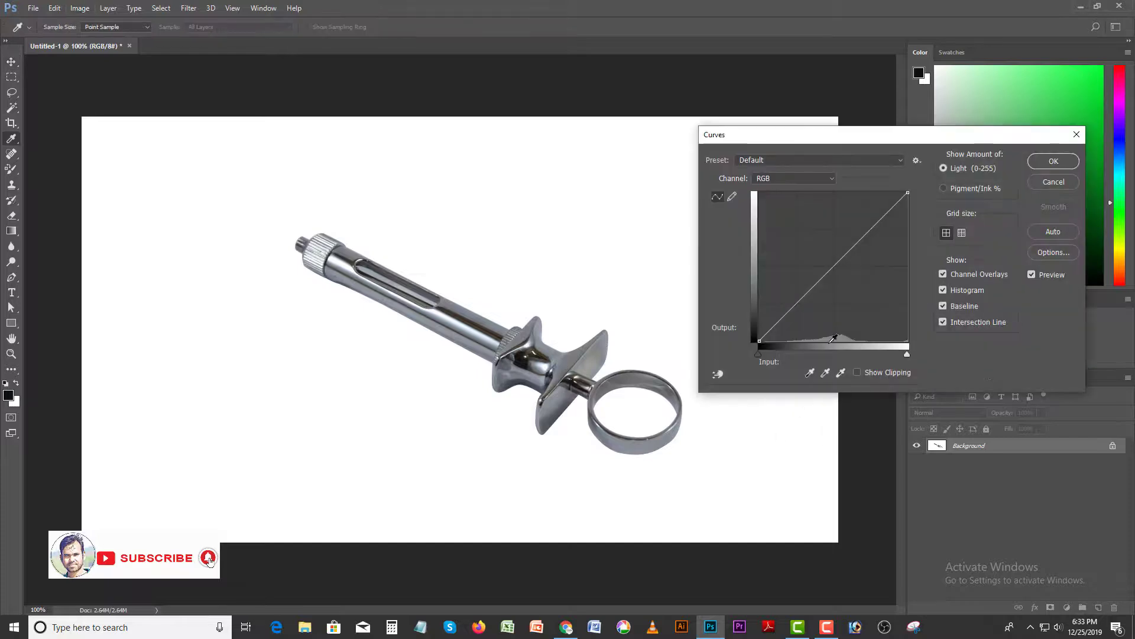
{"action": "left_click", "coordinate": [832, 266]}
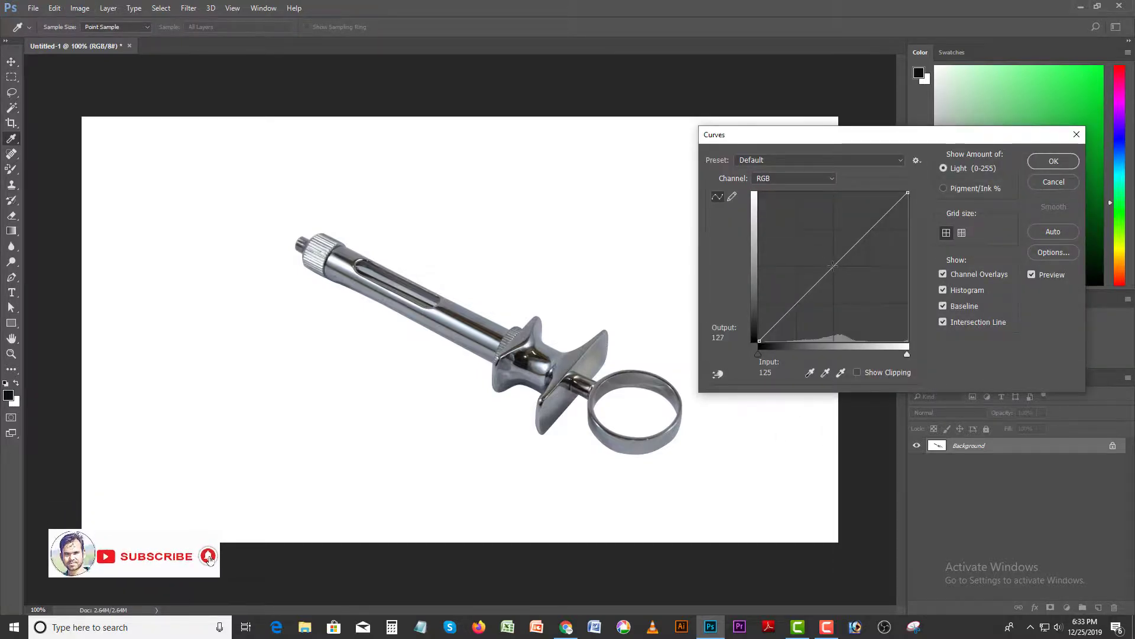
{"action": "left_click_drag", "start_coordinate": [829, 262], "coordinate": [827, 257]}
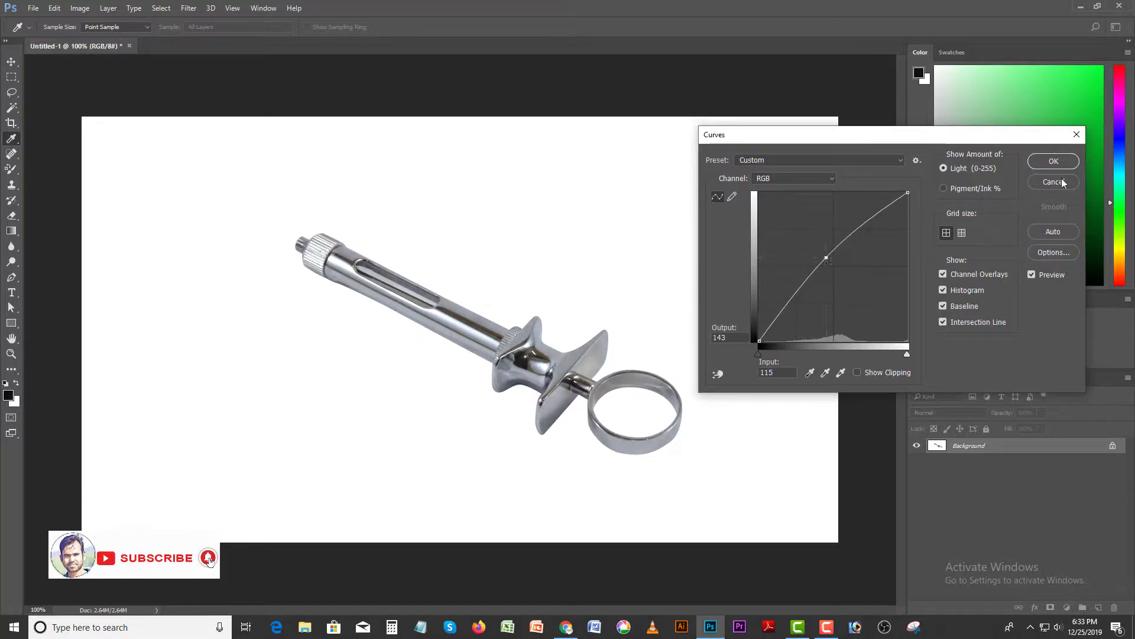
{"action": "left_click", "coordinate": [1053, 161]}
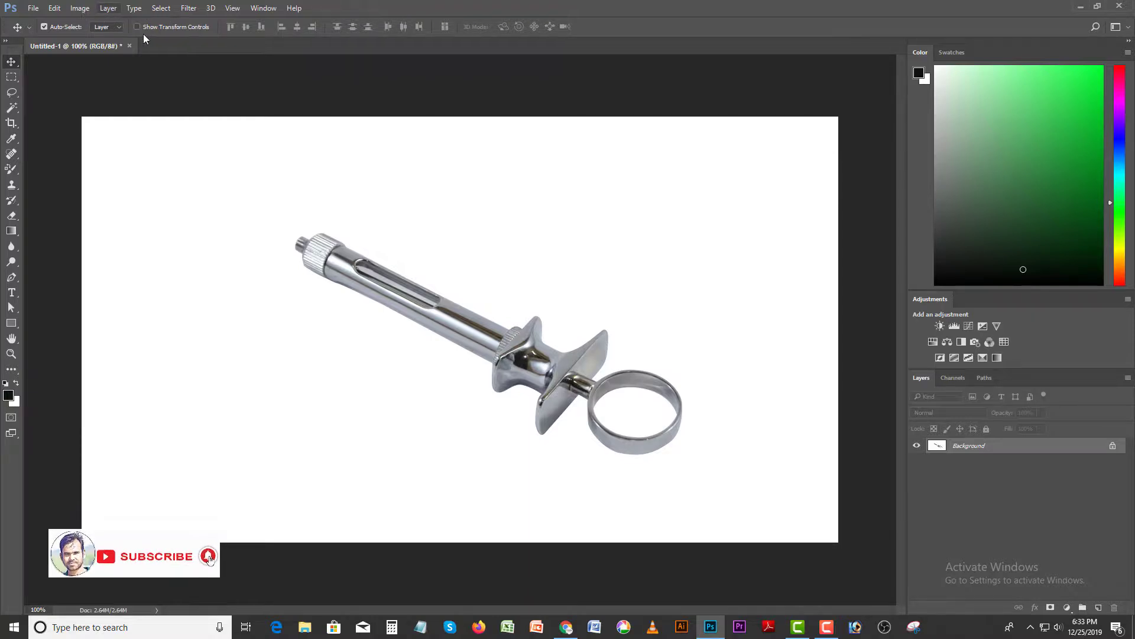
- Apply a Levels adjustment on the RGB channel with the white input level at 233 and the midtones at 0.68
{"action": "left_click", "coordinate": [79, 7]}
{"action": "mouse_move", "coordinate": [176, 43]}
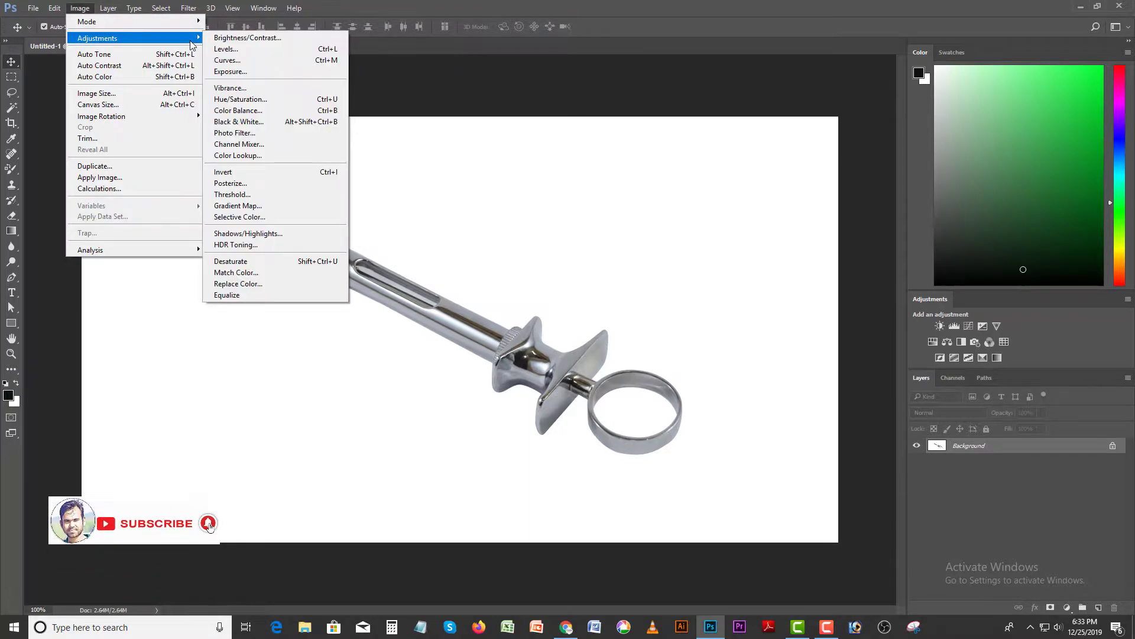
{"action": "left_click", "coordinate": [229, 50]}
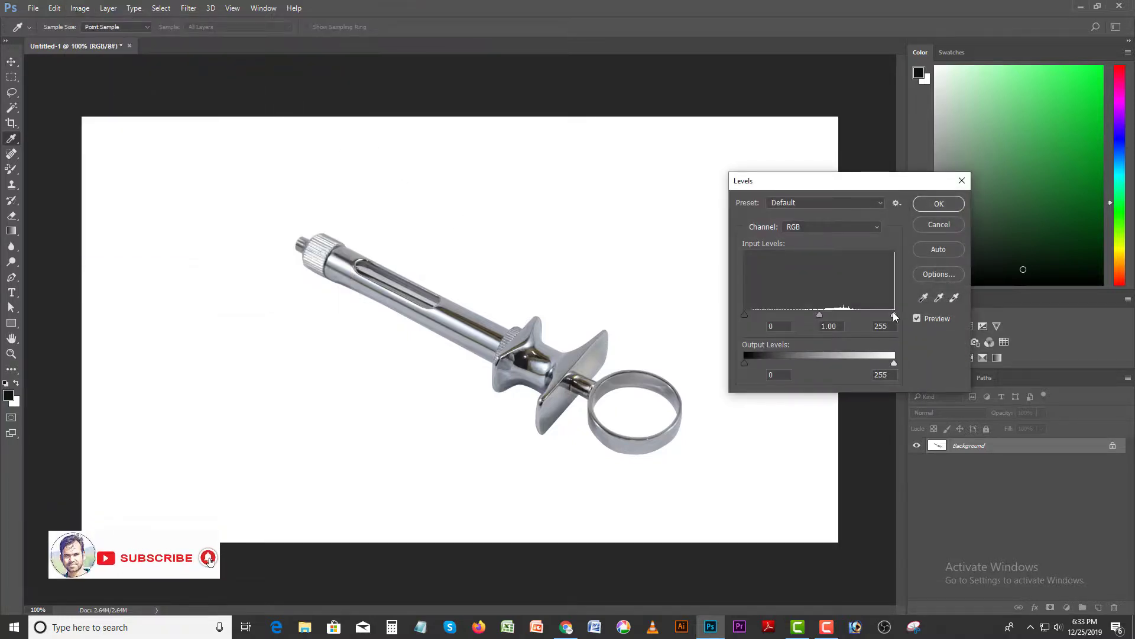
{"action": "left_click_drag", "start_coordinate": [894, 317], "coordinate": [879, 316]}
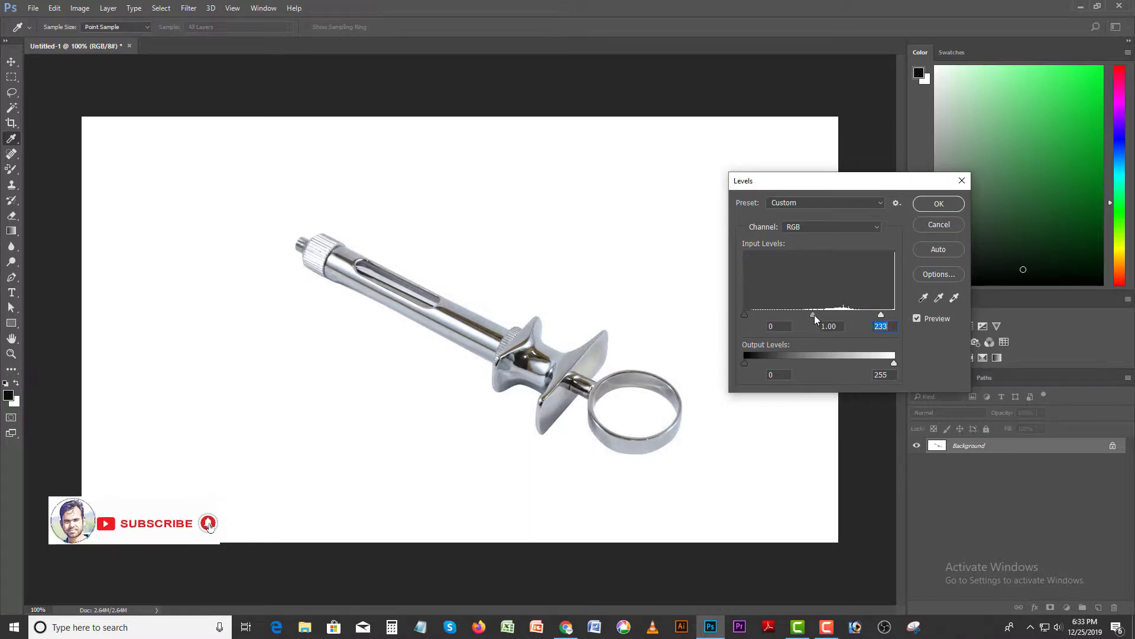
{"action": "left_click_drag", "start_coordinate": [813, 314], "coordinate": [829, 317]}
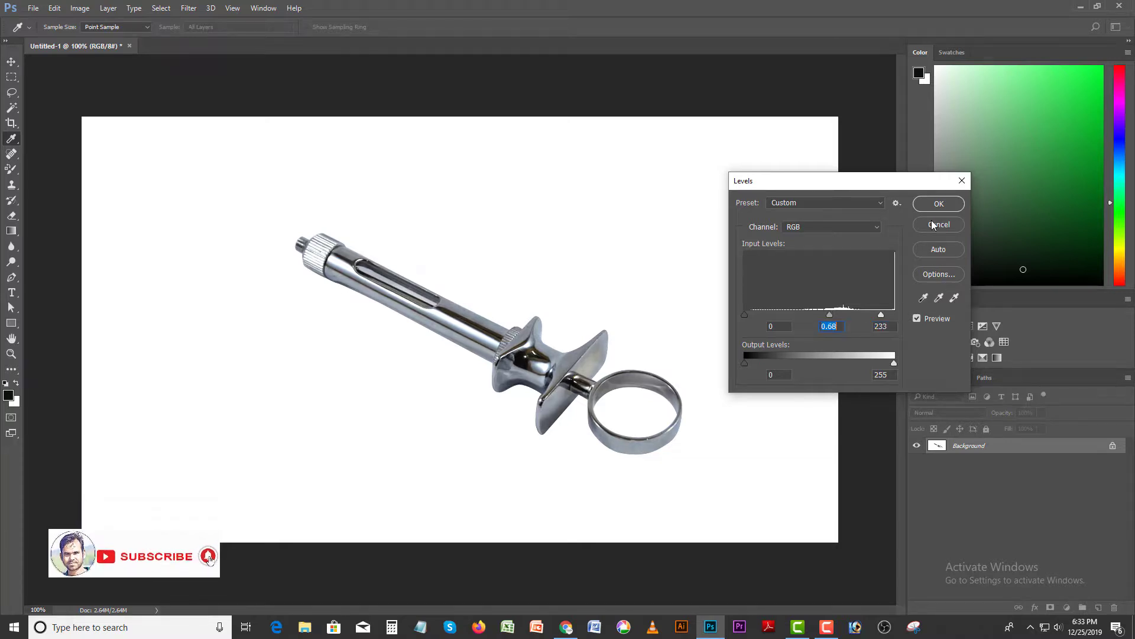
{"action": "key", "text": "Return"}
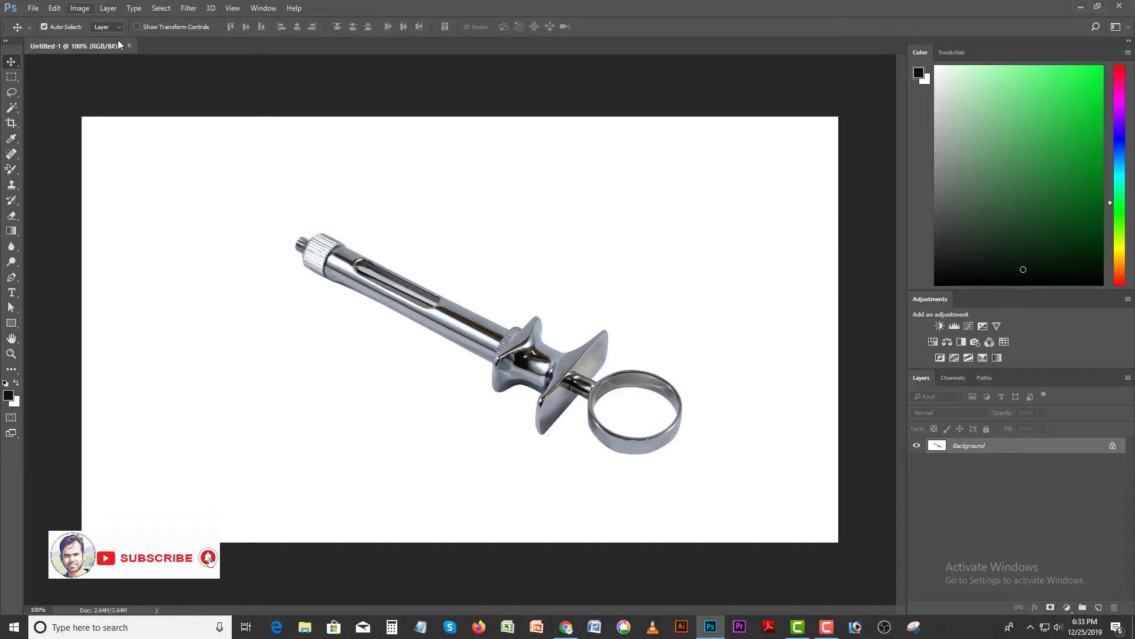
- Apply a Brightness/Contrast adjustment with brightness -3 and contrast -8 to the syringe image
{"action": "key", "text": "alt+i"}
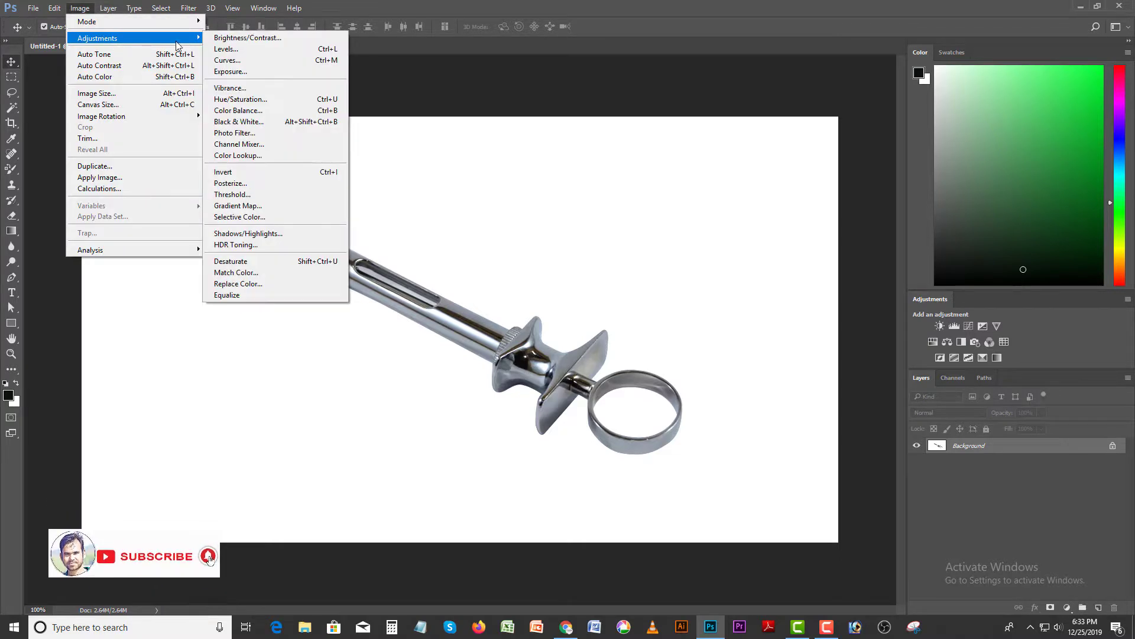
{"action": "left_click", "coordinate": [219, 38]}
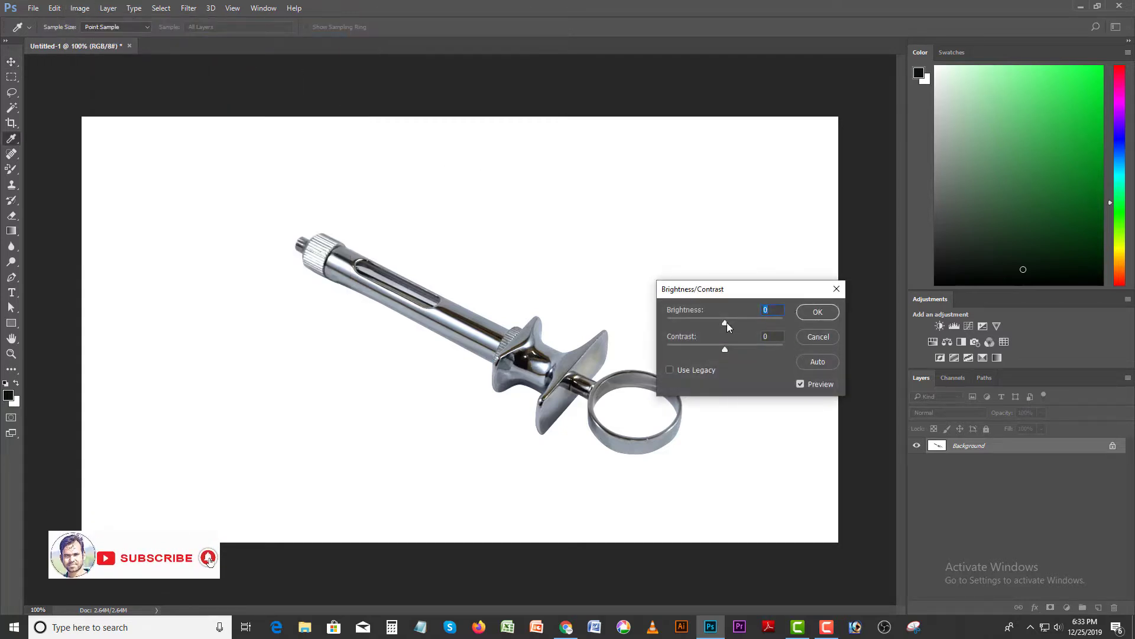
{"action": "mouse_move", "coordinate": [725, 322]}
{"action": "left_mouse_down"}
{"action": "mouse_move", "coordinate": [738, 321]}
{"action": "mouse_move", "coordinate": [727, 322]}
{"action": "mouse_move", "coordinate": [722, 347]}
{"action": "mouse_move", "coordinate": [706, 347]}
{"action": "mouse_move", "coordinate": [753, 347]}
{"action": "mouse_move", "coordinate": [704, 346]}
{"action": "mouse_move", "coordinate": [736, 321]}
{"action": "mouse_move", "coordinate": [708, 324]}
{"action": "mouse_move", "coordinate": [721, 324]}
{"action": "left_mouse_up"}
{"action": "left_click_drag", "start_coordinate": [715, 350], "coordinate": [729, 350]}
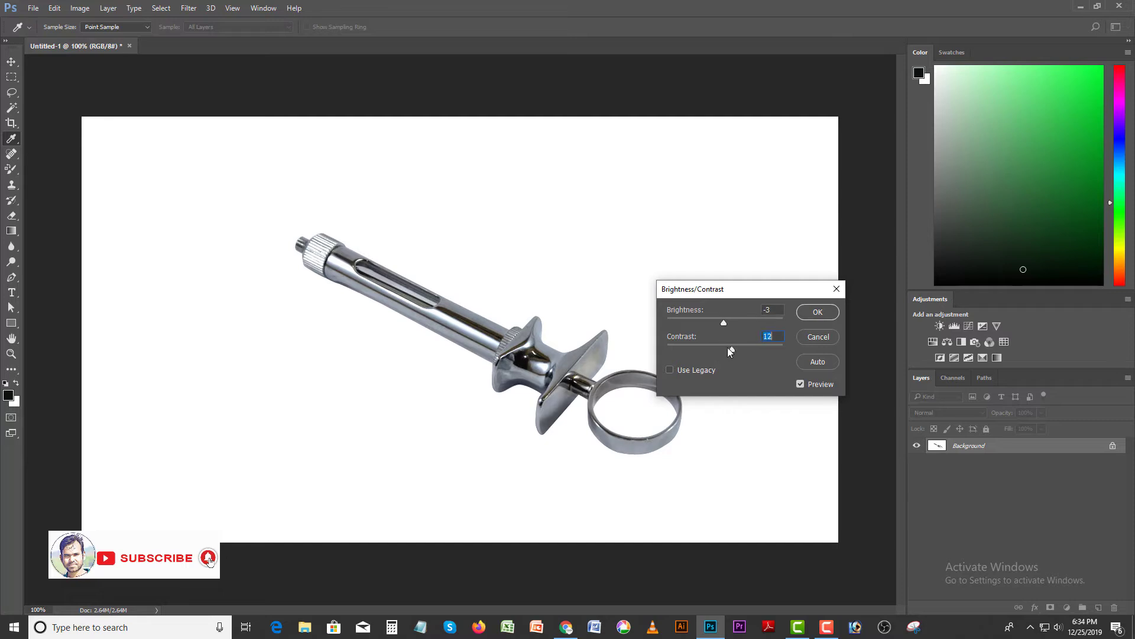
{"action": "left_click", "coordinate": [817, 311]}
{"action": "key", "text": "v"}
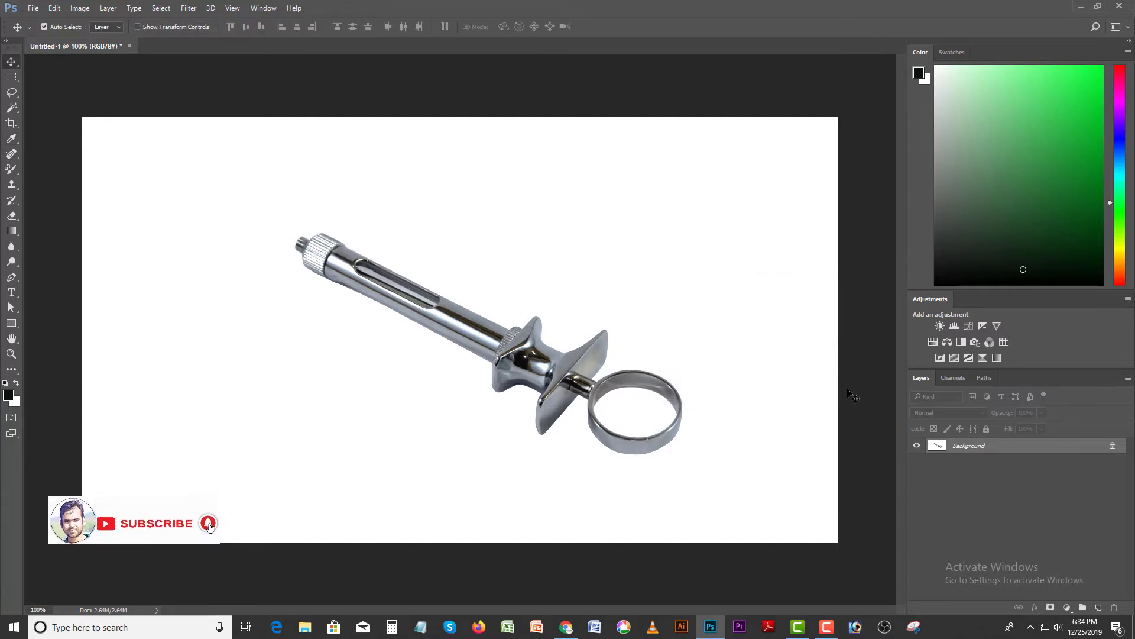